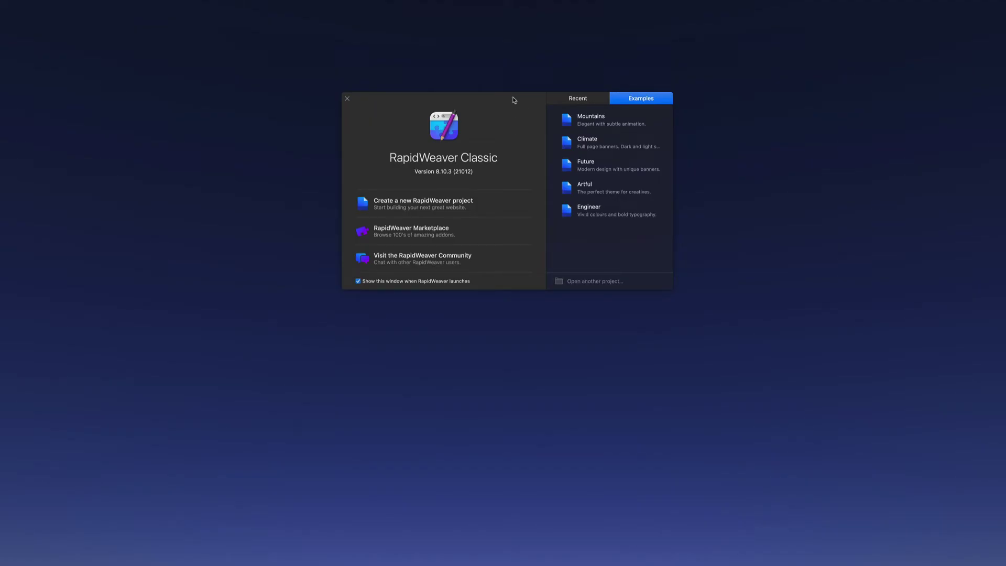
Start a new untitled project and add a Stacks page called Untitled Page.
{"action": "left_click", "coordinate": [430, 209]}
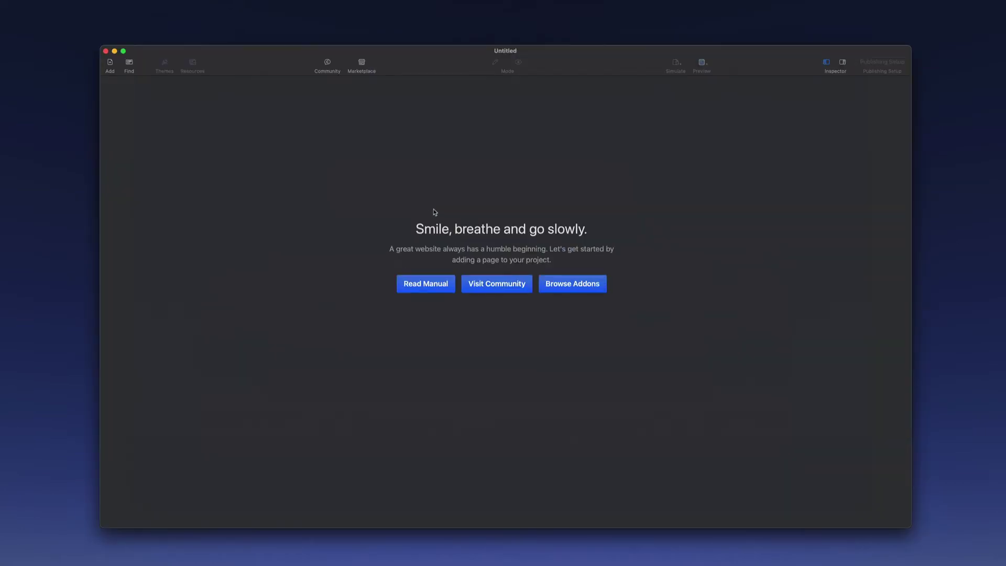
{"action": "left_click", "coordinate": [108, 64]}
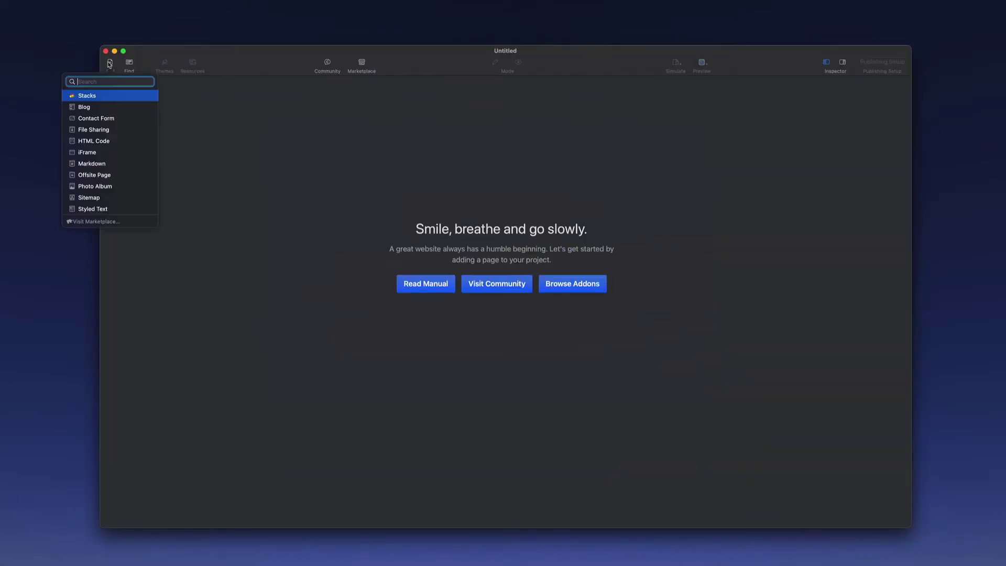
{"action": "left_click", "coordinate": [89, 99]}
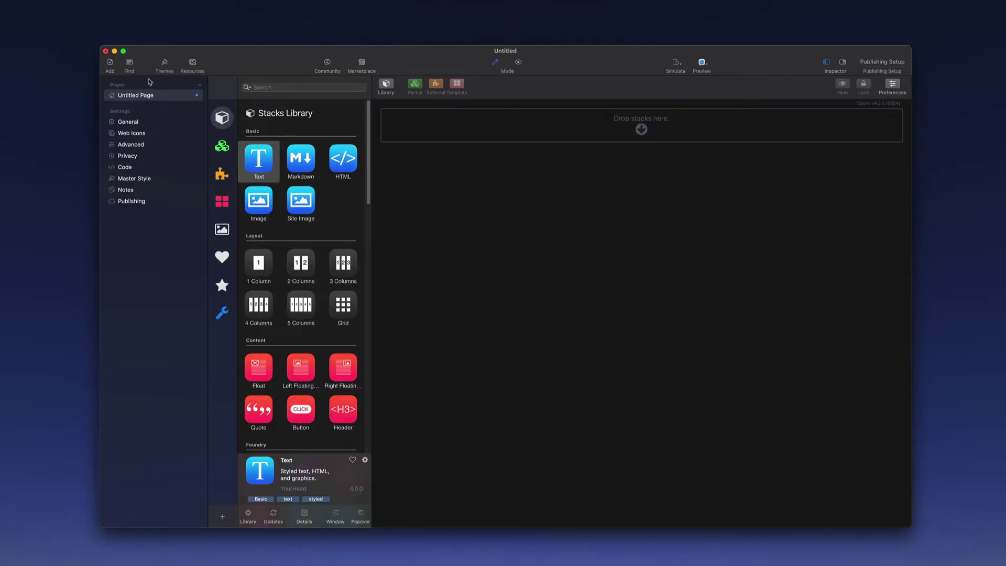
Apply Realmac Software's Future theme to the site.
{"action": "left_click", "coordinate": [165, 63]}
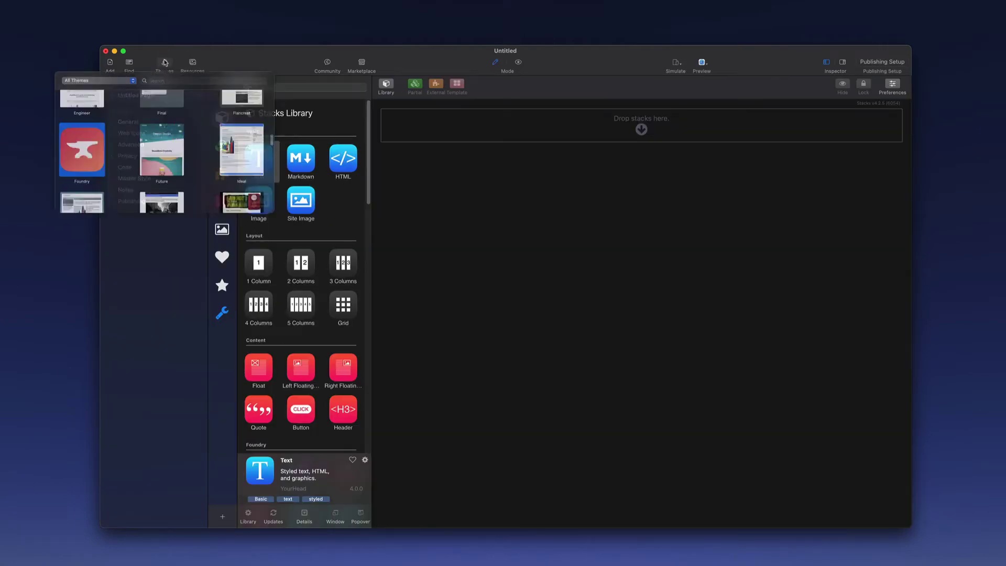
{"action": "left_click", "coordinate": [129, 84]}
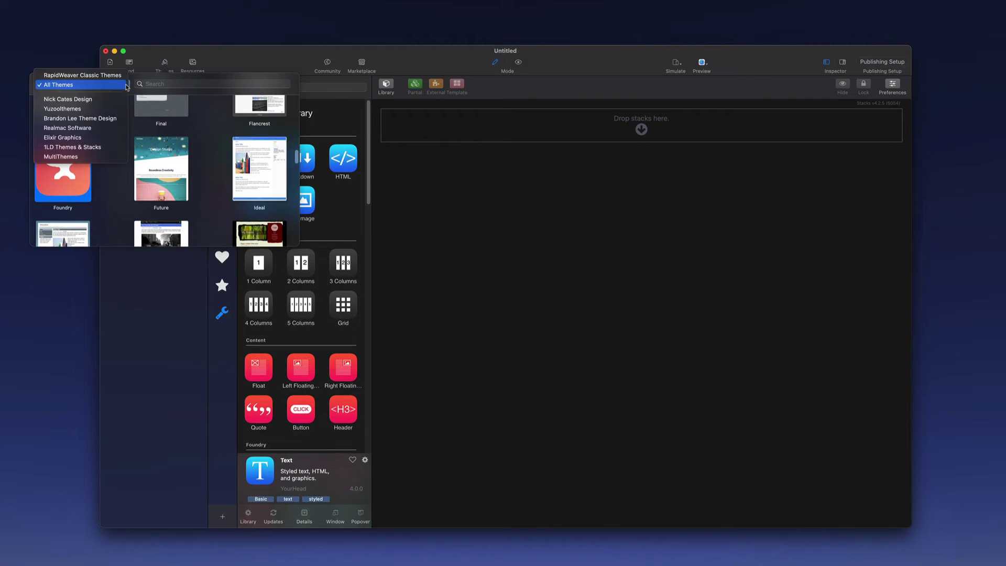
{"action": "left_click", "coordinate": [96, 128]}
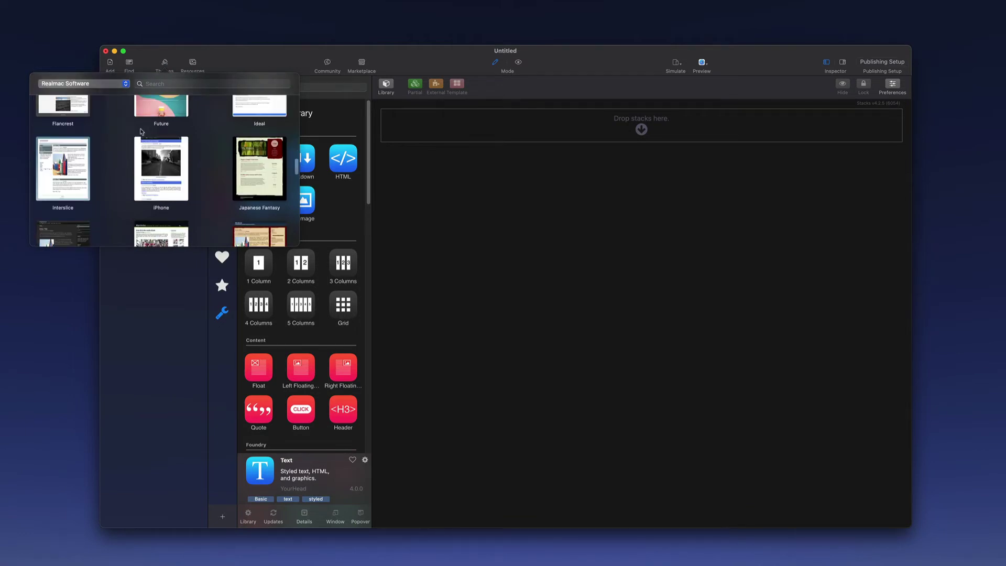
{"action": "left_click", "coordinate": [157, 113]}
{"action": "scroll", "coordinate": [214, 179], "scroll_direction": "up", "scroll_amount": 2}
{"action": "scroll", "coordinate": [214, 180], "scroll_direction": "up", "scroll_amount": 2}
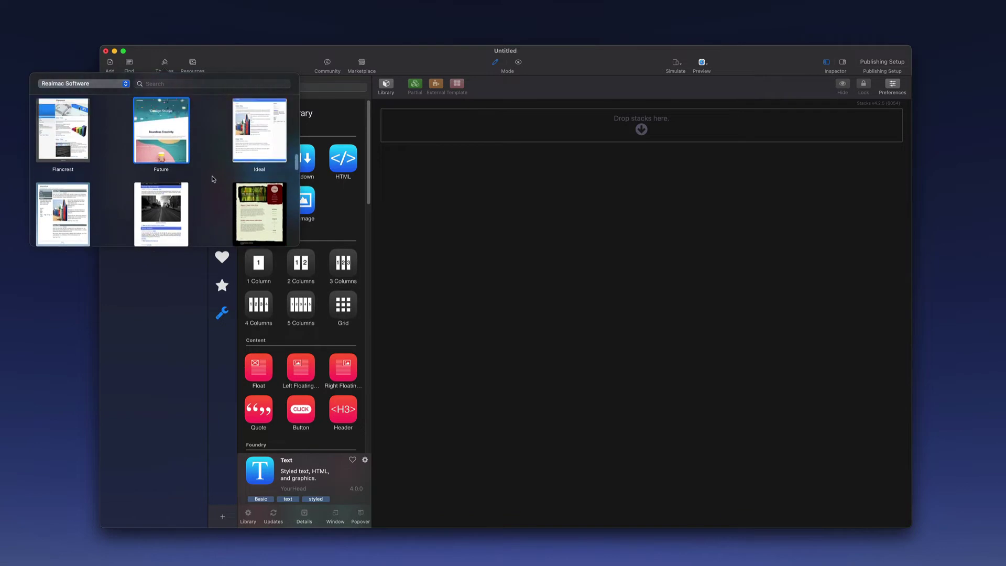
{"action": "left_click", "coordinate": [160, 65]}
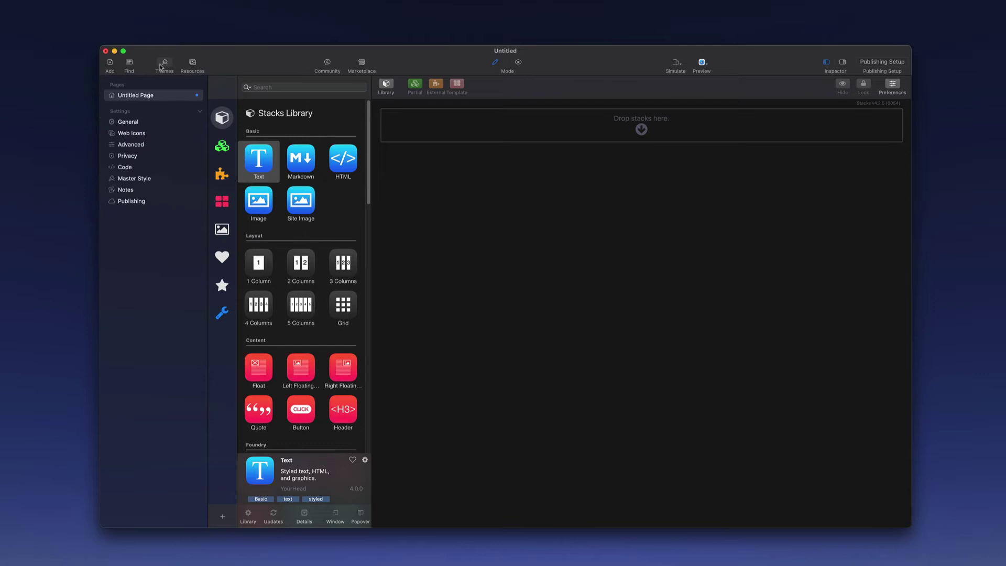
Preview the page and scroll through the My Website hero banner and footer.
{"action": "left_click", "coordinate": [520, 64]}
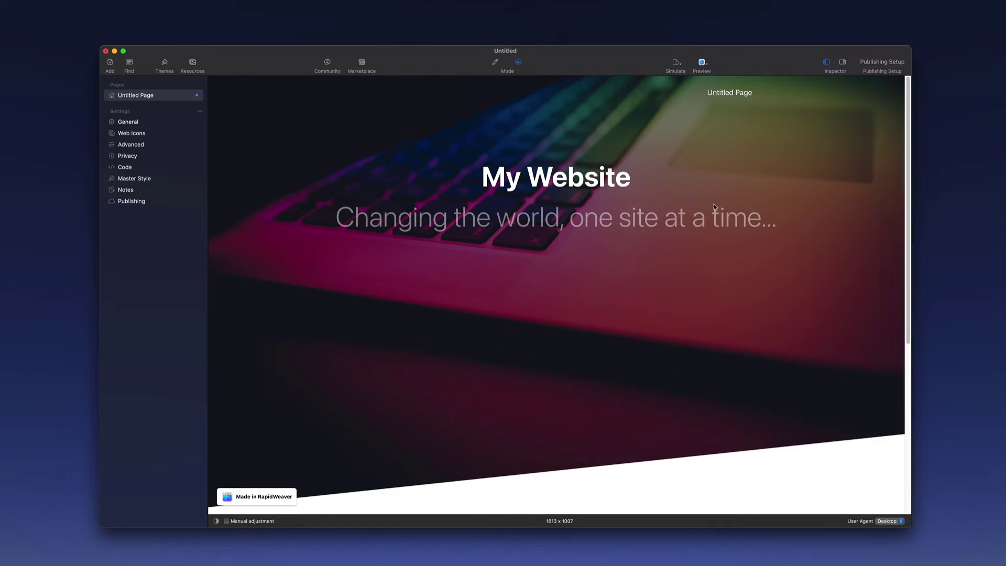
{"action": "scroll", "coordinate": [688, 340], "scroll_direction": "down", "scroll_amount": 5}
{"action": "scroll", "coordinate": [687, 343], "scroll_direction": "down", "scroll_amount": 2}
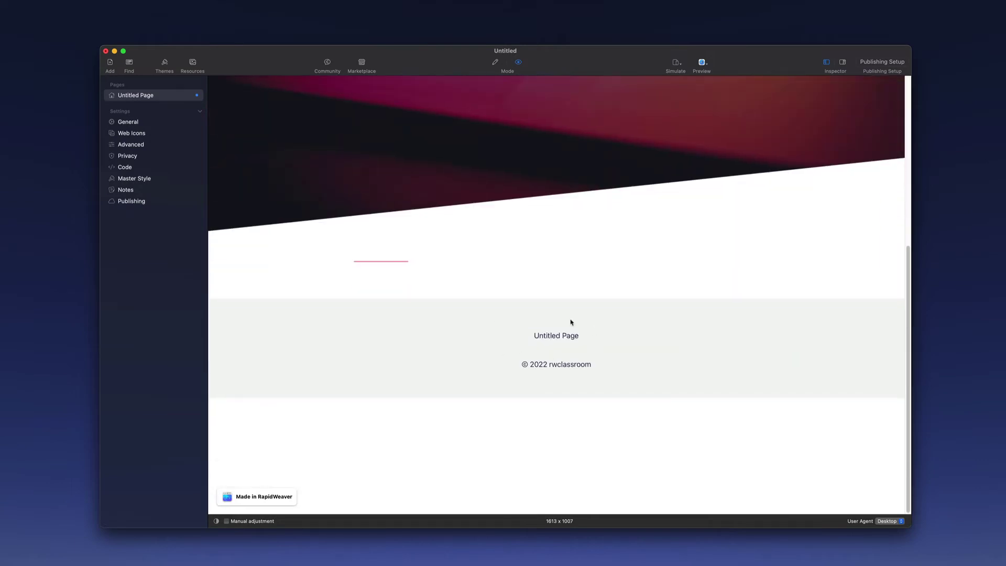
{"action": "scroll", "coordinate": [665, 397], "scroll_direction": "up", "scroll_amount": 2}
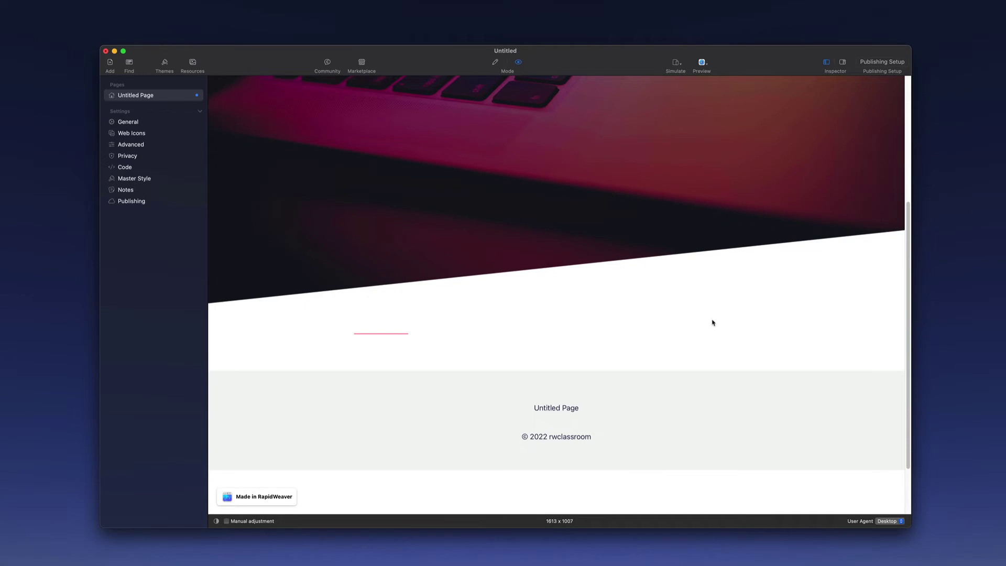
Return to edit mode with the Stacks Library showing beside the empty page.
{"action": "left_click", "coordinate": [495, 62]}
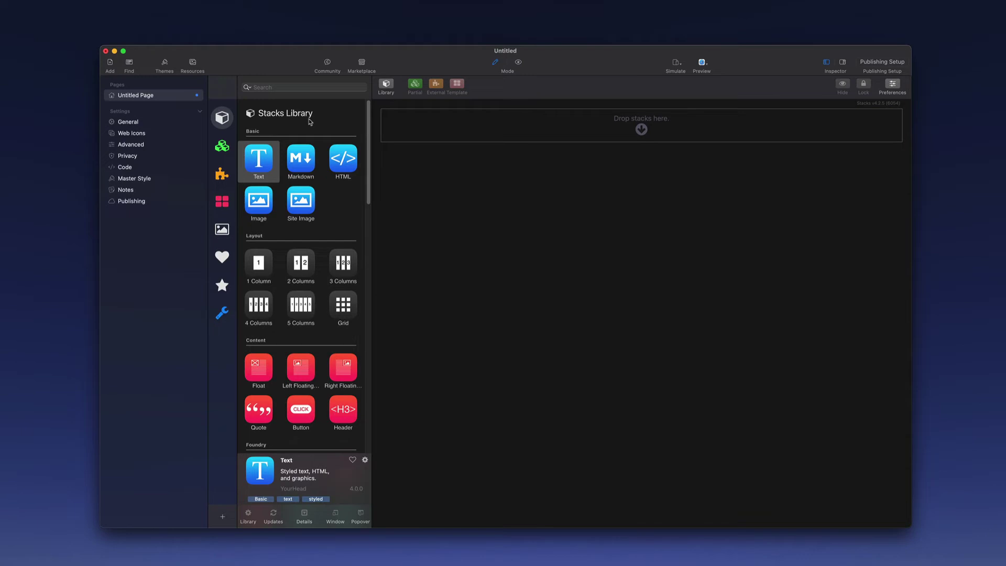
{"action": "left_click", "coordinate": [386, 87]}
{"action": "left_click", "coordinate": [223, 87]}
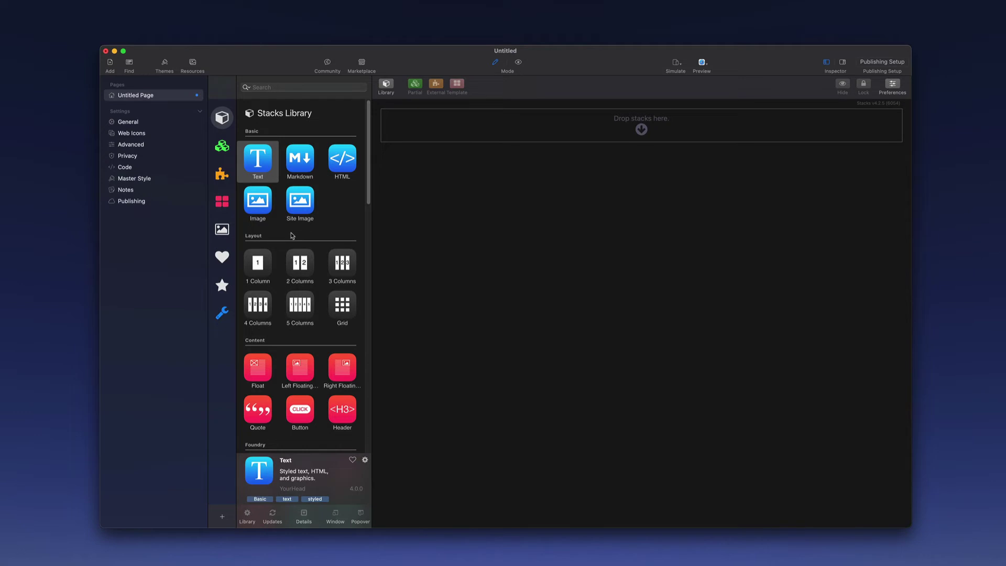
Drag the 3 Columns layout stack from the Library onto the empty page.
{"action": "left_click", "coordinate": [344, 265]}
{"action": "left_click_drag", "start_coordinate": [342, 275], "coordinate": [573, 140]}
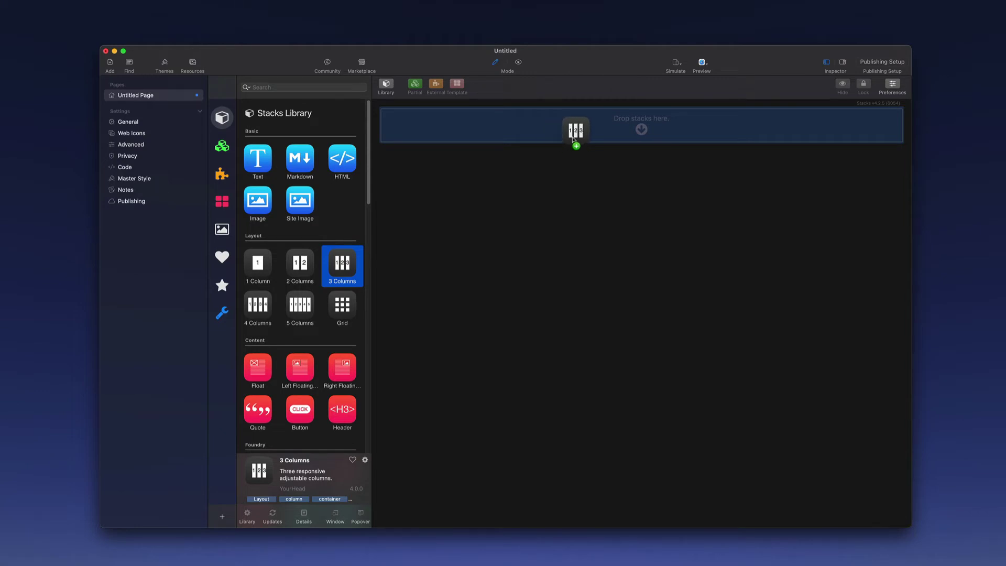
{"action": "left_click_drag", "start_coordinate": [573, 140], "coordinate": [574, 140]}
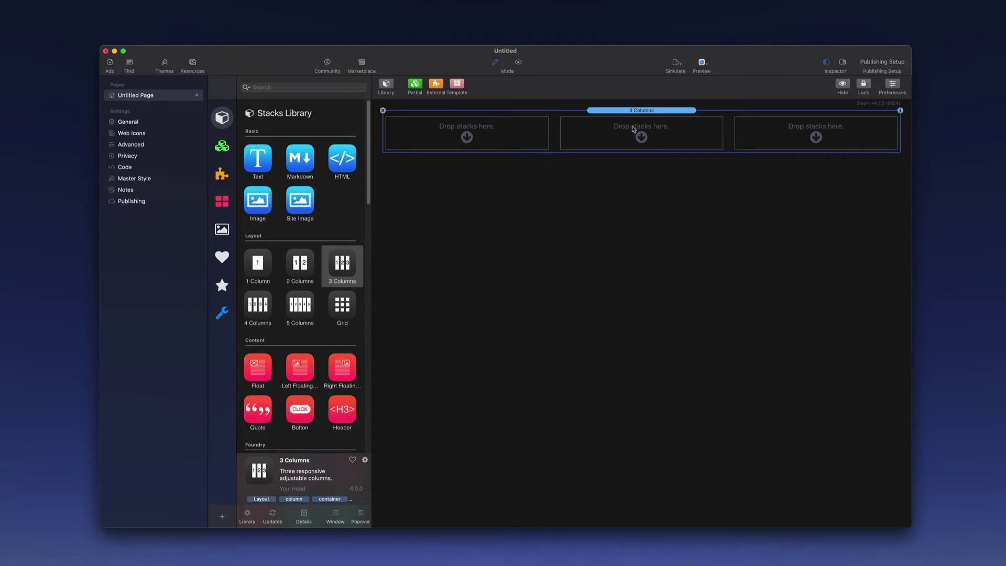
Add Image stacks to the columns, then bring a Header stack toward the page.
{"action": "left_click_drag", "start_coordinate": [274, 204], "coordinate": [500, 138]}
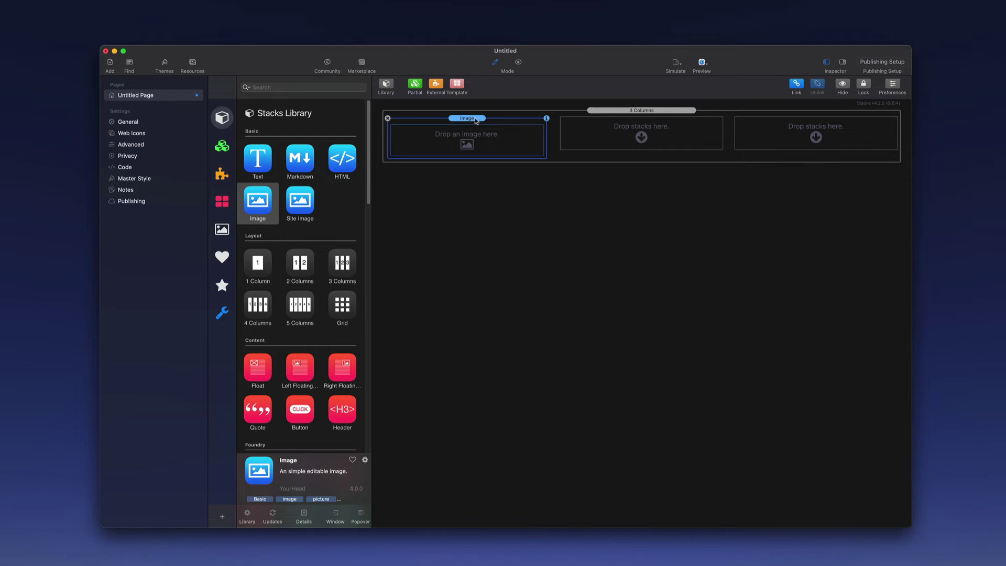
{"action": "left_click_drag", "start_coordinate": [477, 122], "coordinate": [800, 131]}
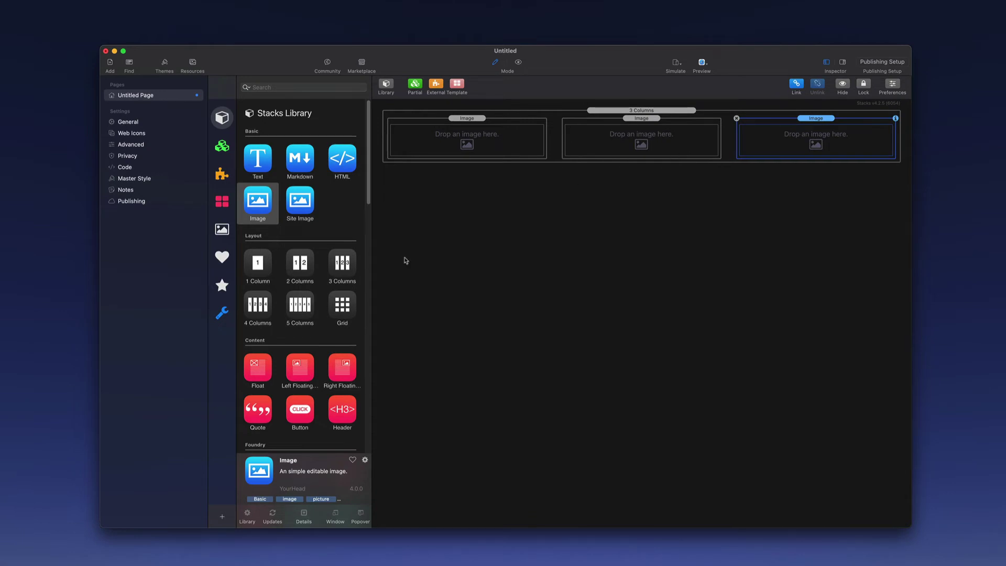
{"action": "left_click_drag", "start_coordinate": [343, 415], "coordinate": [465, 158]}
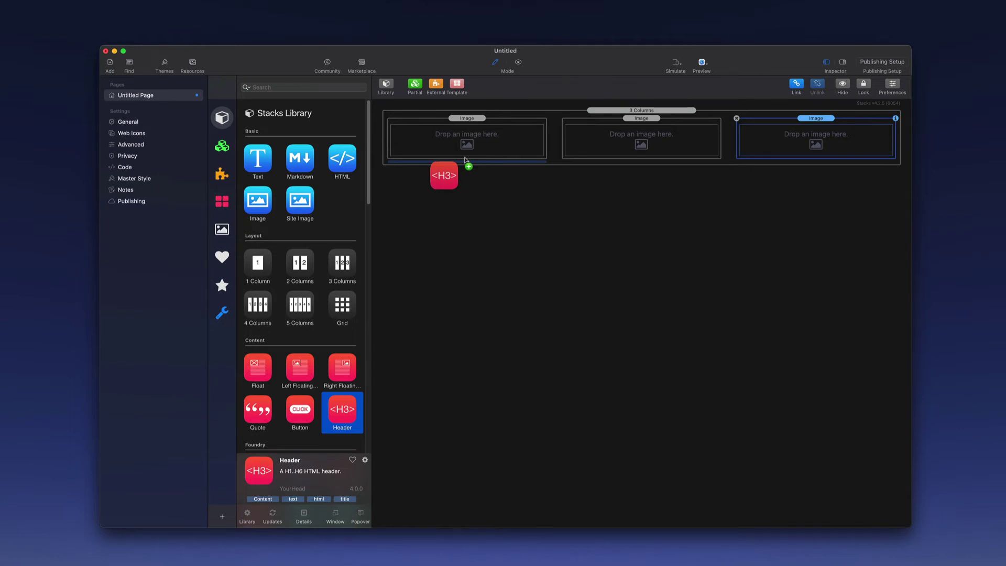
Drop the 'An Important Headline' Header under the first image and copy it across.
{"action": "mouse_move", "coordinate": [465, 159]}
{"action": "left_mouse_down"}
{"action": "mouse_move", "coordinate": [464, 170]}
{"action": "mouse_move", "coordinate": [760, 167]}
{"action": "mouse_move", "coordinate": [501, 173]}
{"action": "mouse_move", "coordinate": [466, 171]}
{"action": "mouse_move", "coordinate": [464, 153]}
{"action": "left_mouse_up"}
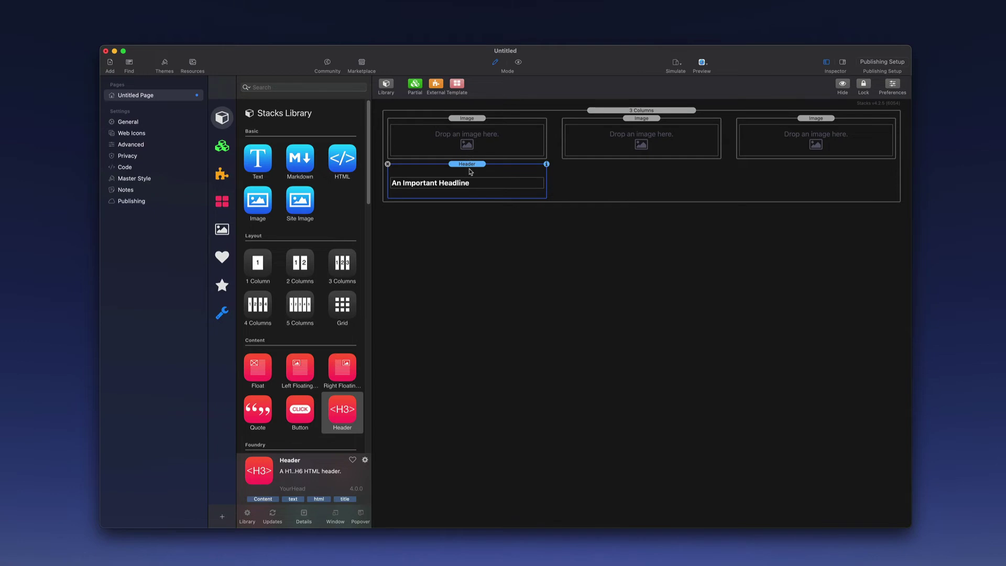
{"action": "left_click_drag", "start_coordinate": [468, 167], "coordinate": [817, 159]}
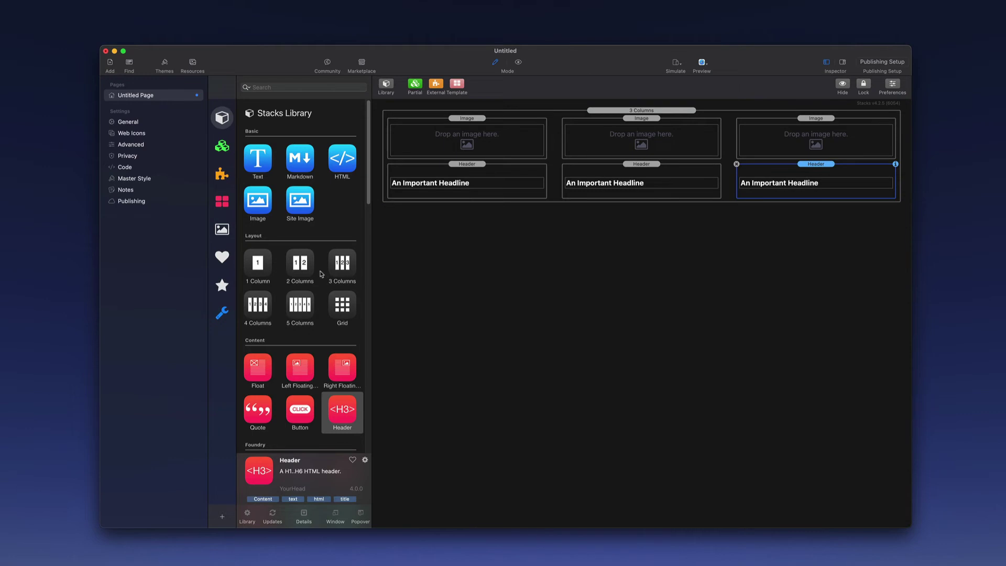
Add a lorem ipsum Text stack under the first headline and copy it to the second column.
{"action": "left_click_drag", "start_coordinate": [257, 158], "coordinate": [469, 203]}
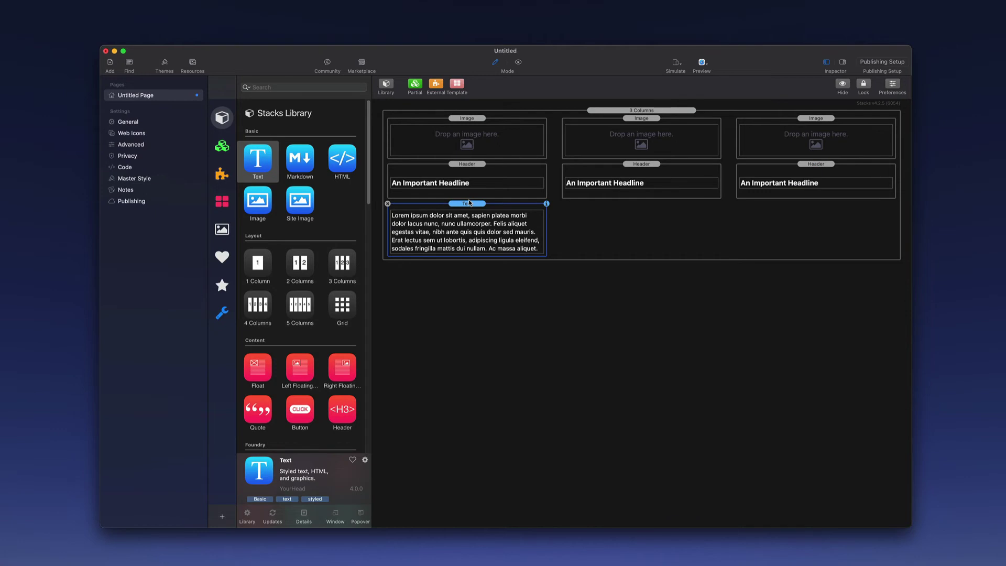
{"action": "left_click_drag", "start_coordinate": [470, 203], "coordinate": [805, 200]}
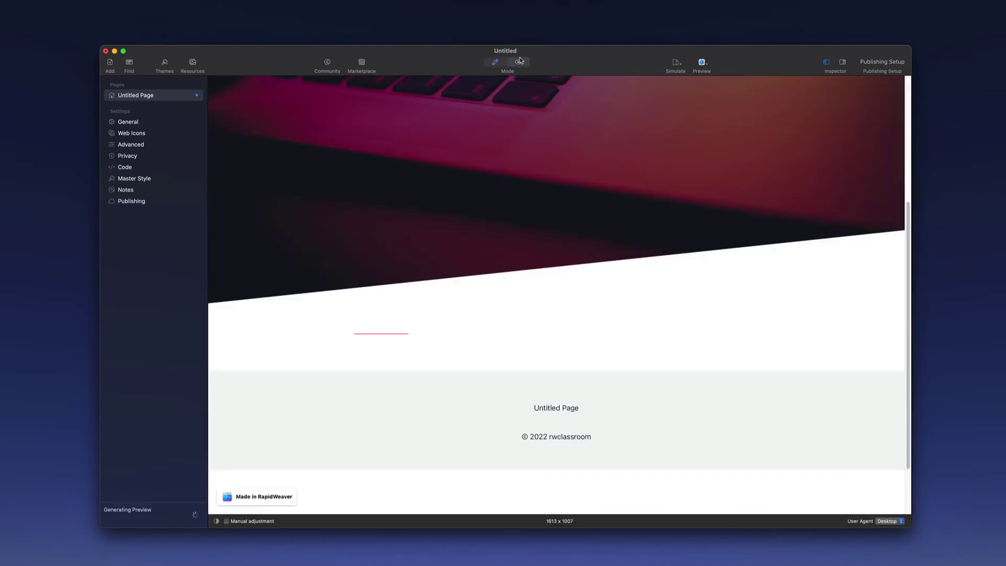
Preview the three headline-and-text columns, then go back to the Stacks editor.
{"action": "left_click", "coordinate": [519, 62]}
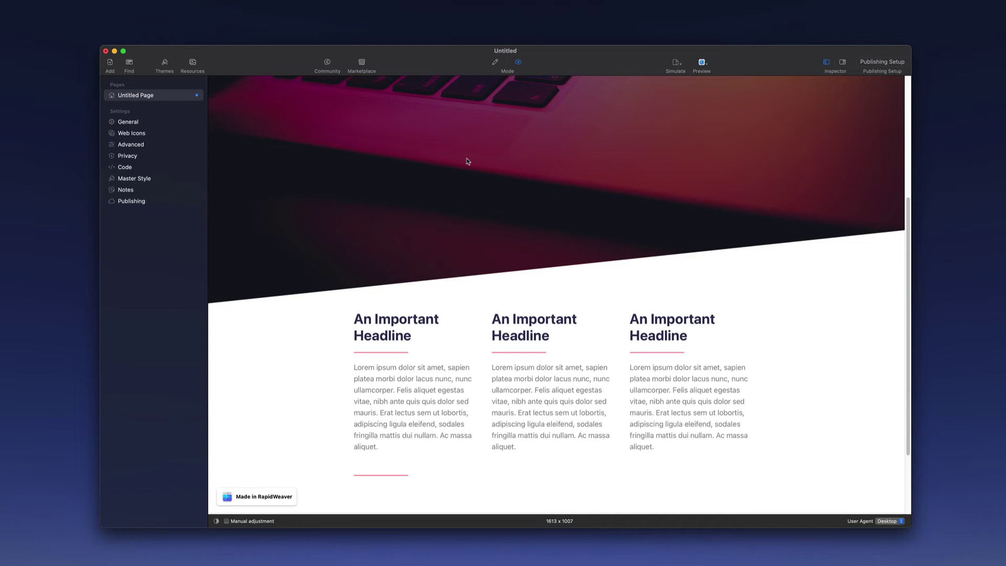
{"action": "left_click", "coordinate": [495, 62]}
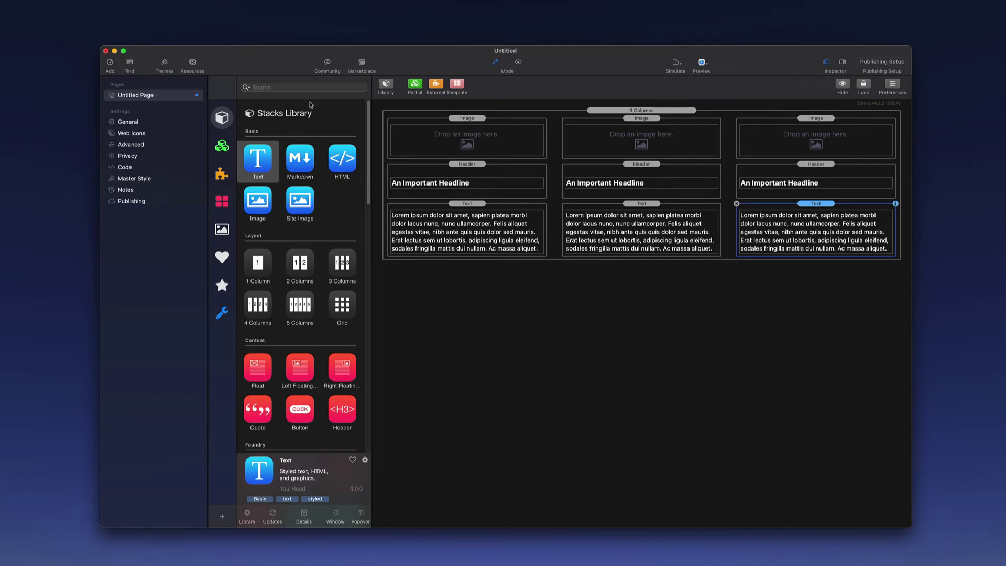
Search Unsplash in the Resources browser for 'technology' photos.
{"action": "left_click", "coordinate": [192, 63]}
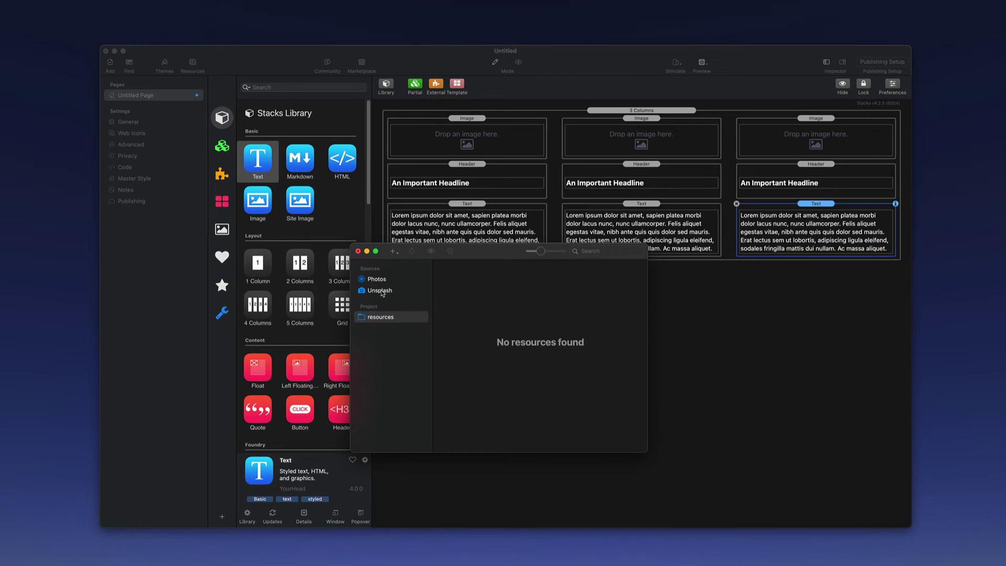
{"action": "left_click", "coordinate": [381, 291]}
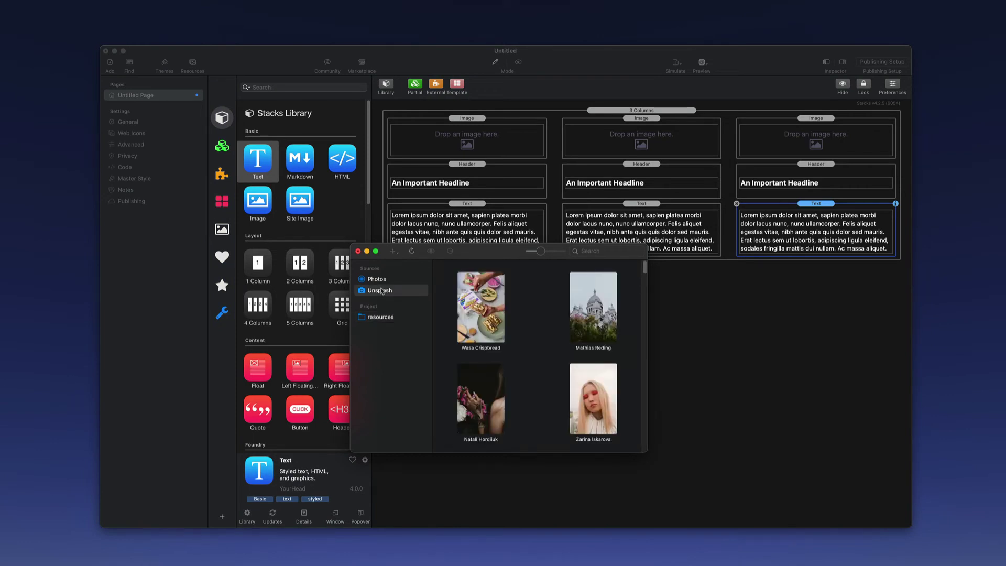
{"action": "left_click", "coordinate": [599, 252]}
{"action": "type", "text": "technology"}
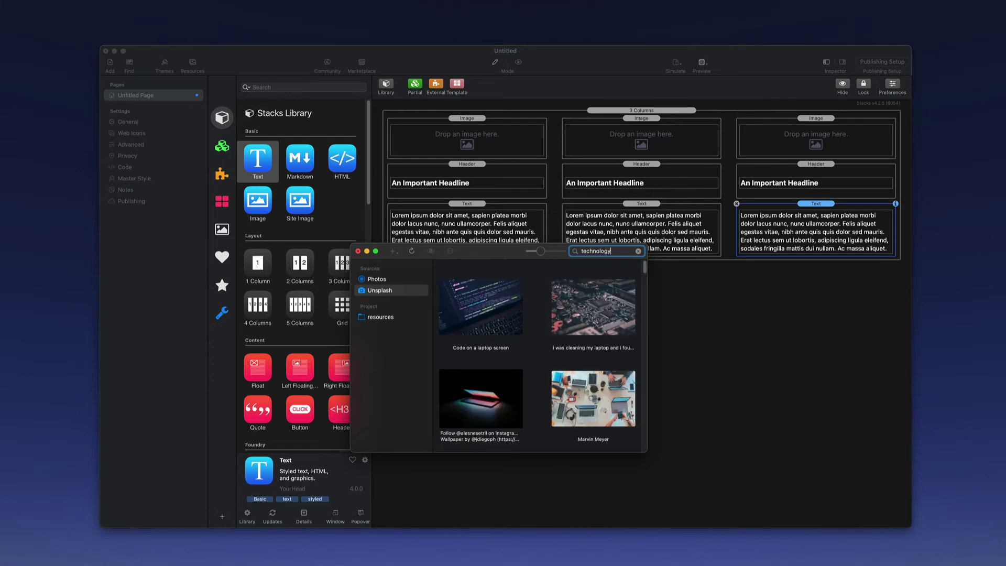
Place the circuit board, glowing laptop and female engineer photos into the three columns.
{"action": "left_click", "coordinate": [568, 324]}
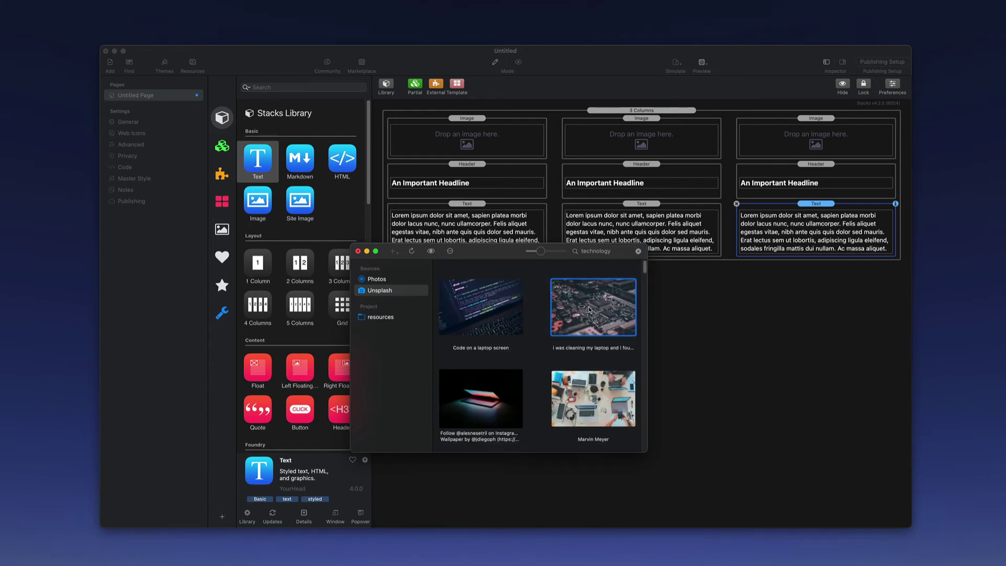
{"action": "left_click_drag", "start_coordinate": [589, 310], "coordinate": [493, 150]}
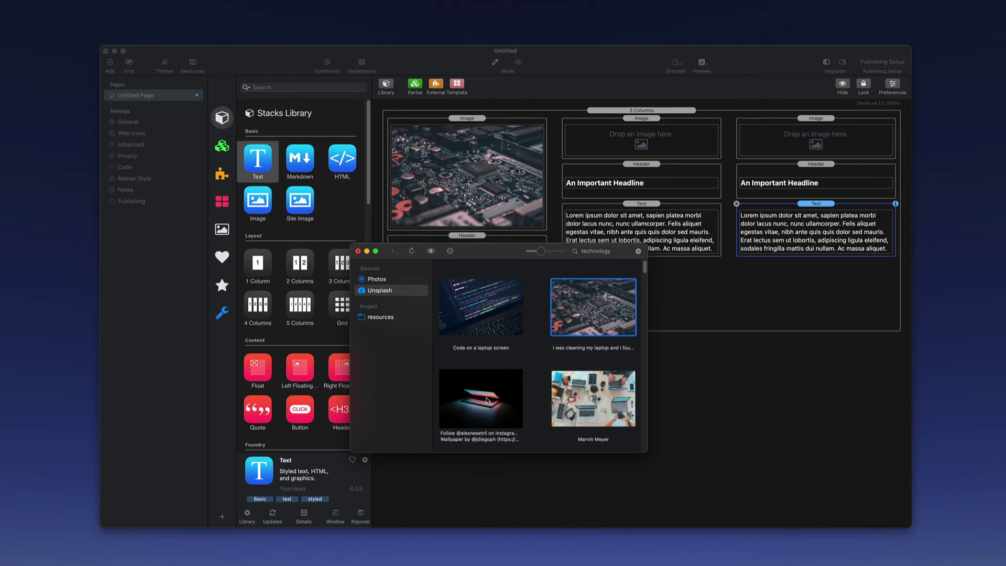
{"action": "left_click_drag", "start_coordinate": [489, 399], "coordinate": [614, 170]}
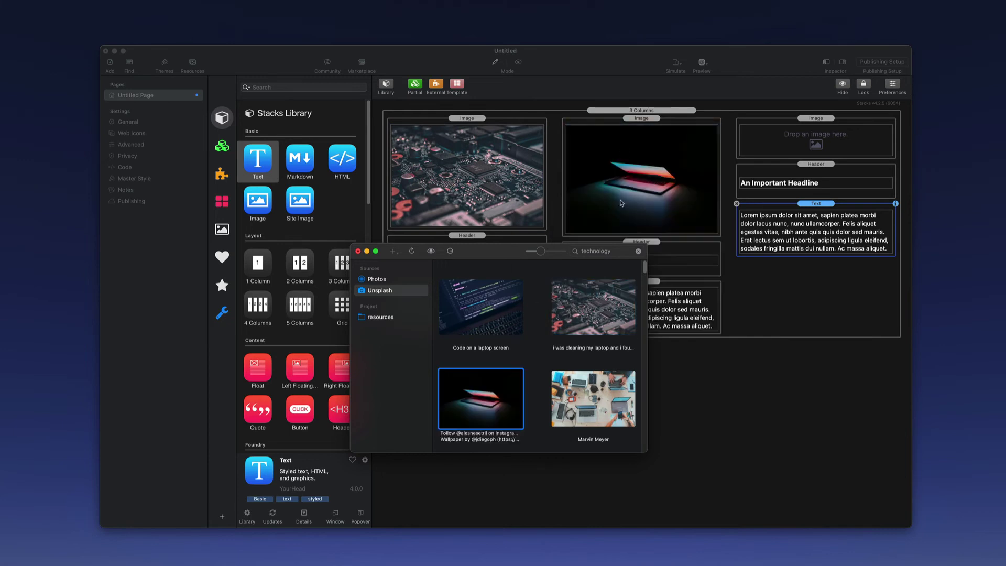
{"action": "scroll", "coordinate": [551, 408], "scroll_direction": "down", "scroll_amount": 5}
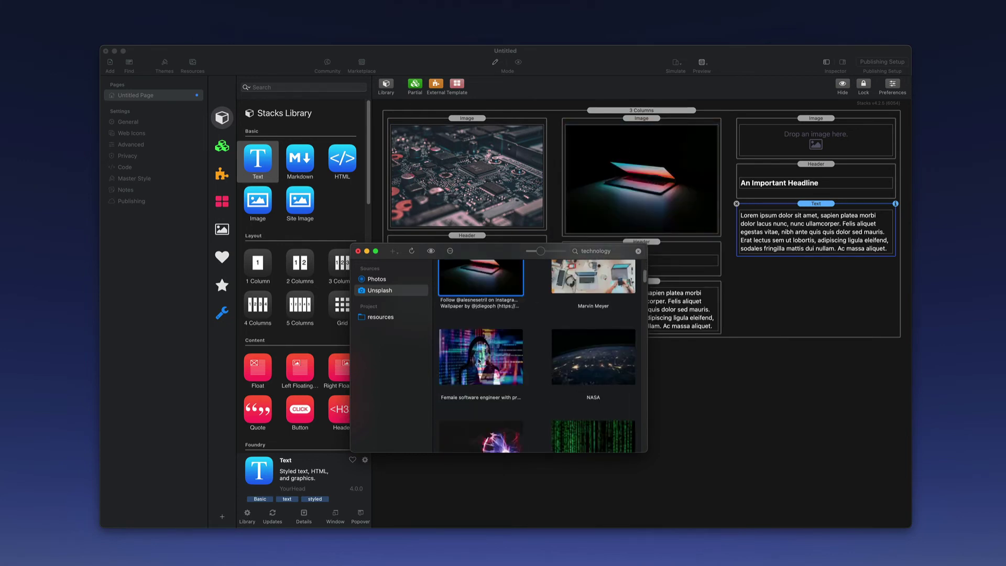
{"action": "left_click_drag", "start_coordinate": [479, 360], "coordinate": [838, 138]}
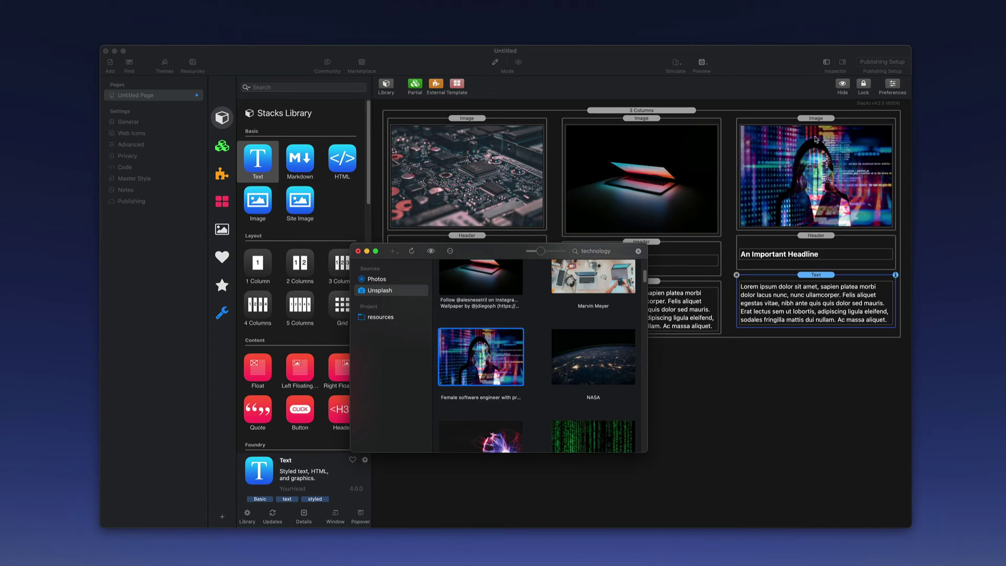
{"action": "left_click", "coordinate": [357, 251]}
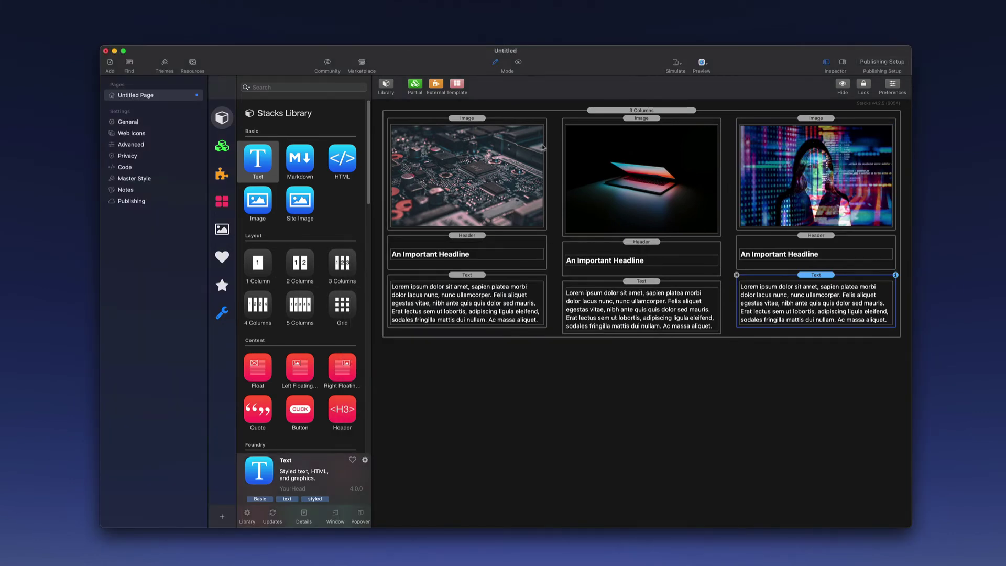
{"action": "left_click", "coordinate": [518, 63]}
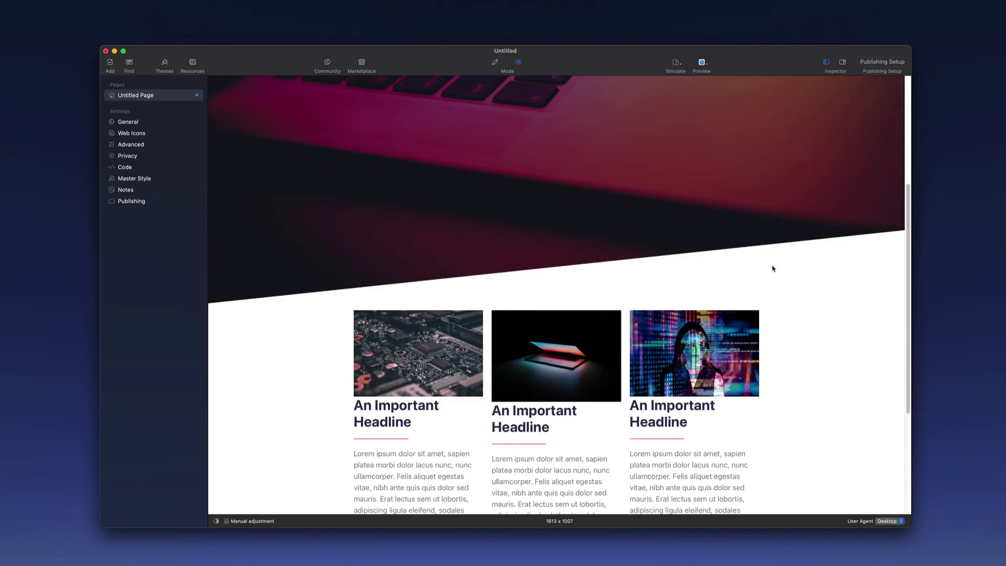
{"action": "scroll", "coordinate": [791, 353], "scroll_direction": "down", "scroll_amount": 2}
{"action": "scroll", "coordinate": [793, 354], "scroll_direction": "down", "scroll_amount": 1}
{"action": "scroll", "coordinate": [794, 354], "scroll_direction": "down", "scroll_amount": 1}
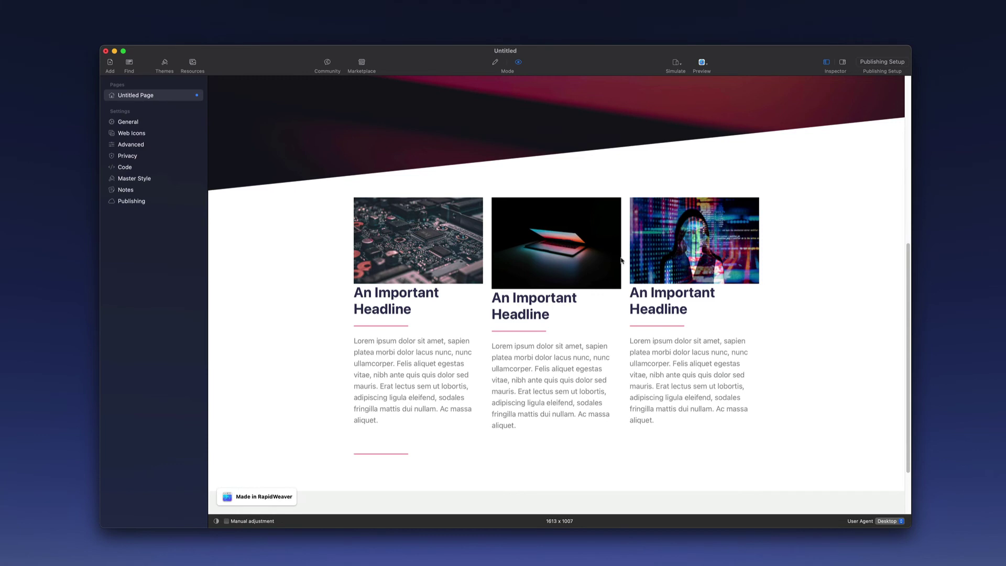
Widen the 3 Columns stack's Gutter Width from 10 to 40 and preview the spaced-out columns.
{"action": "left_click", "coordinate": [494, 63]}
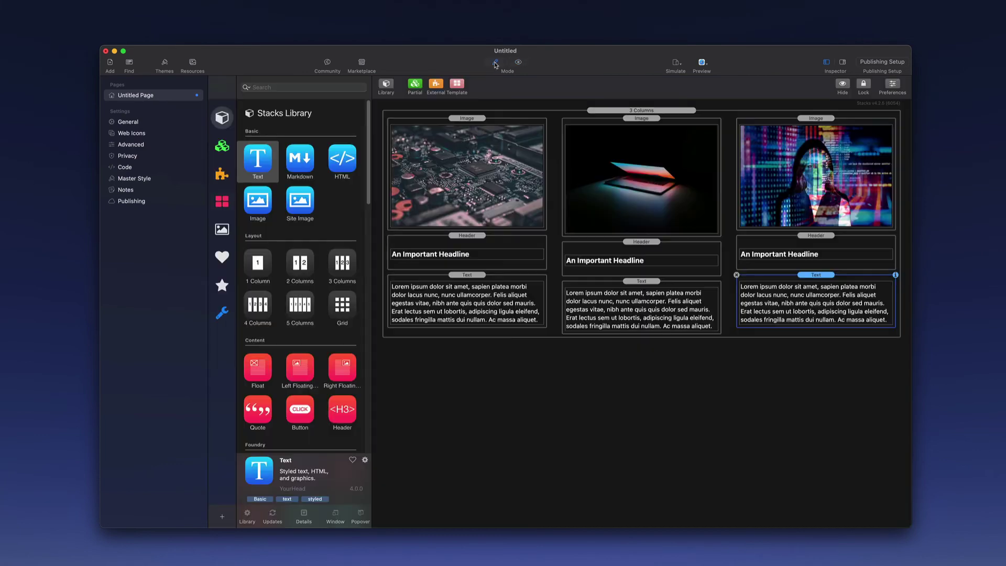
{"action": "left_click", "coordinate": [643, 111]}
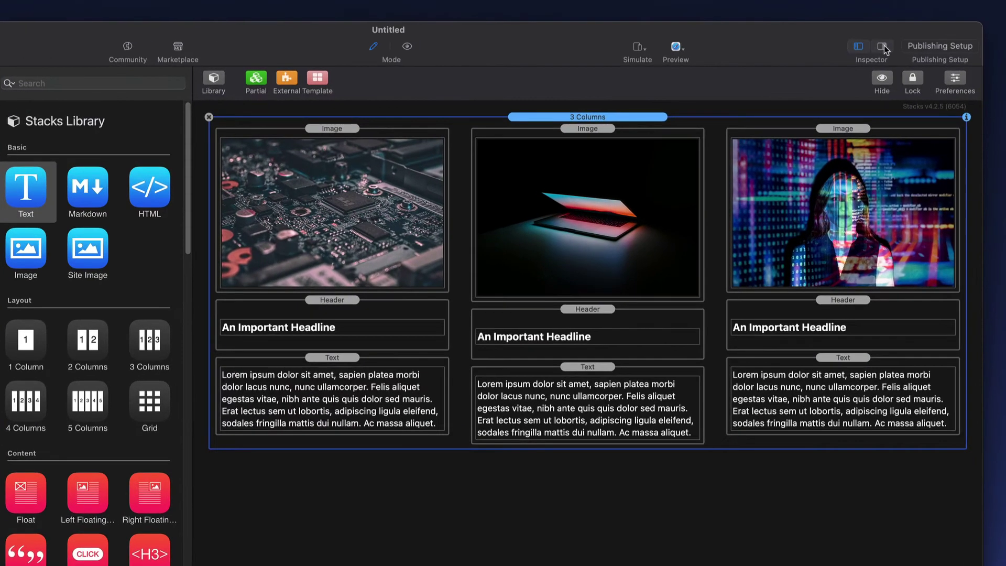
{"action": "left_click", "coordinate": [882, 47]}
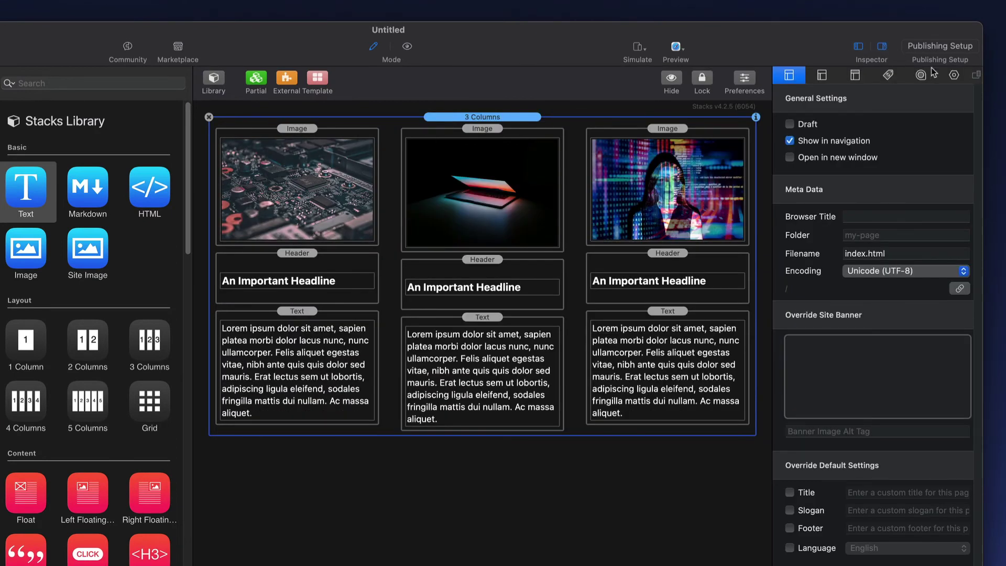
{"action": "left_click", "coordinate": [953, 76]}
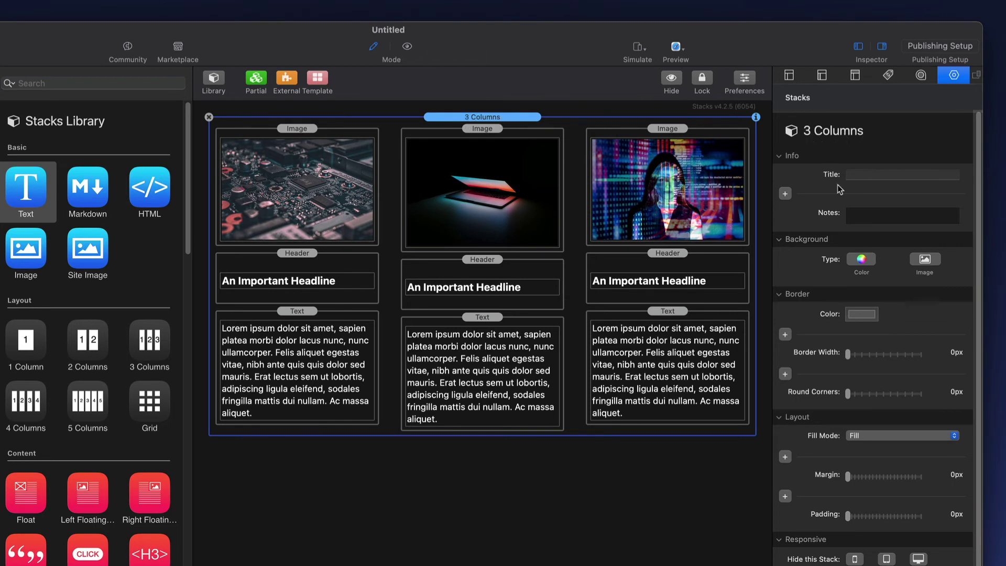
{"action": "scroll", "coordinate": [815, 544], "scroll_direction": "down", "scroll_amount": 3}
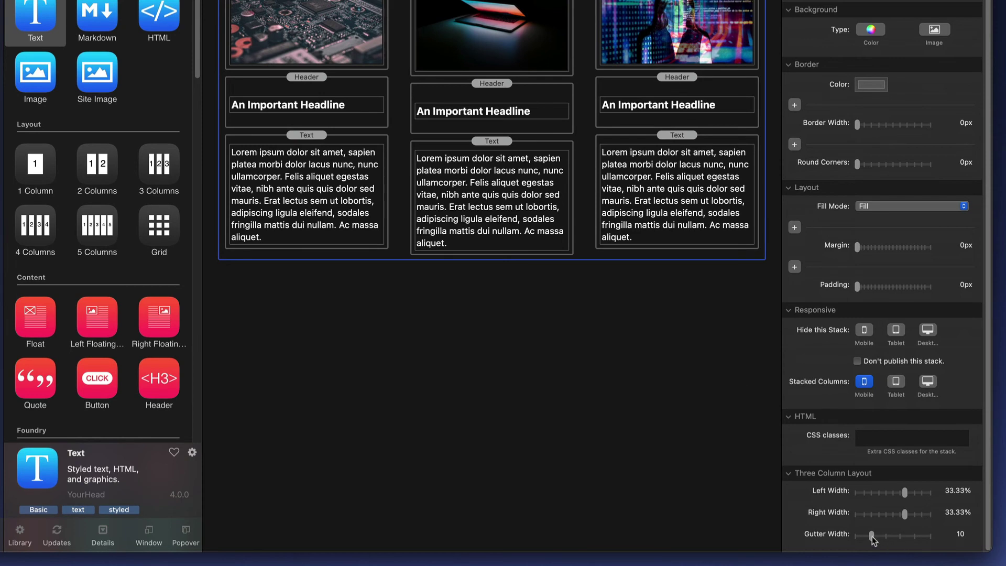
{"action": "left_click_drag", "start_coordinate": [872, 535], "coordinate": [914, 541]}
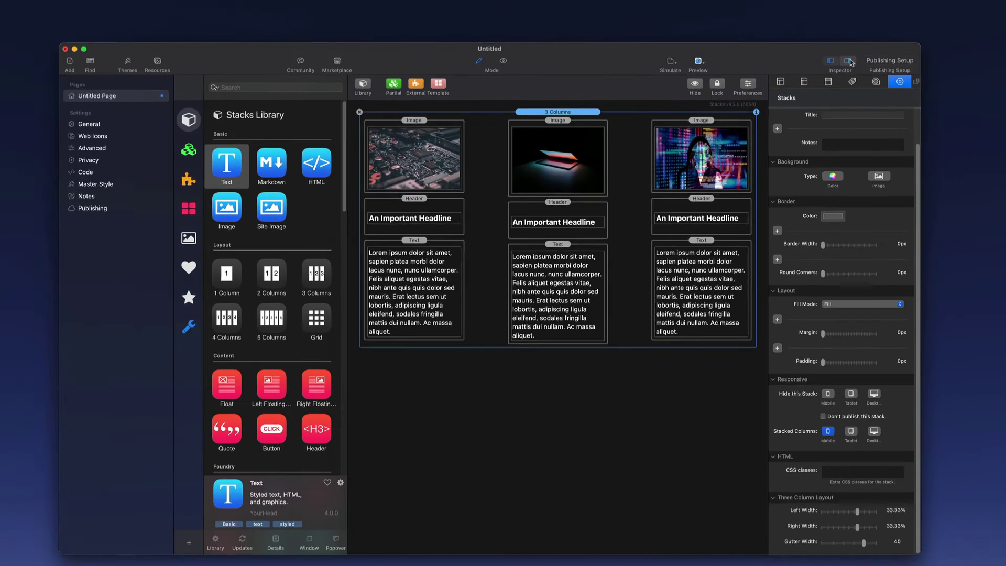
{"action": "left_click", "coordinate": [850, 62]}
{"action": "left_click", "coordinate": [504, 62]}
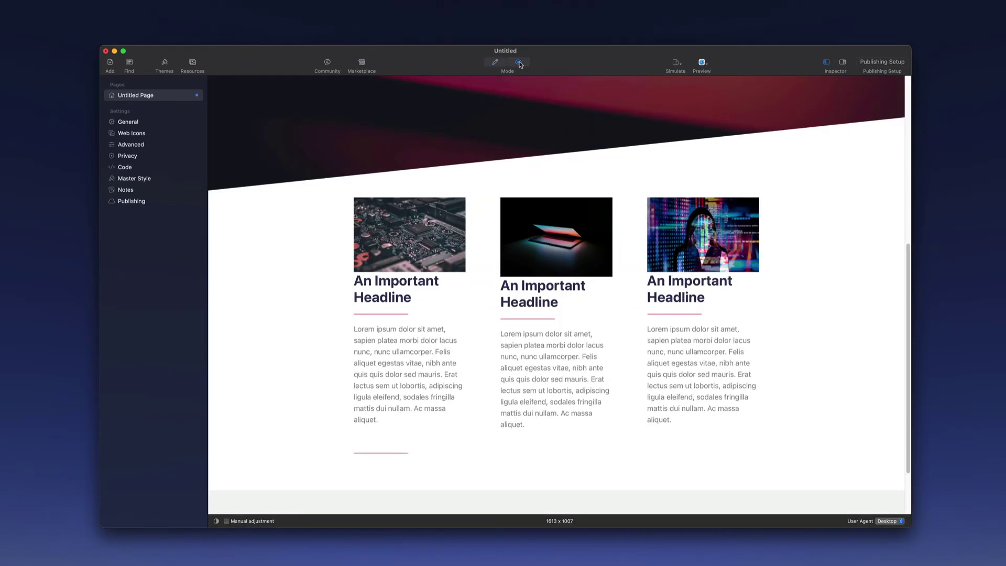
{"action": "left_click", "coordinate": [519, 64]}
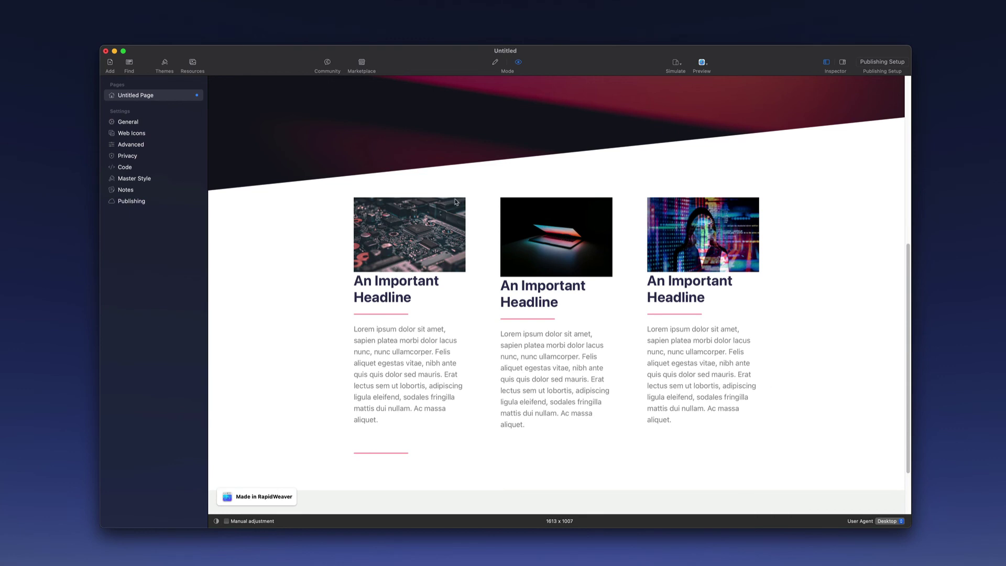
Set the first column's headline top margin to 25 and preview the rendered page.
{"action": "left_click", "coordinate": [495, 62]}
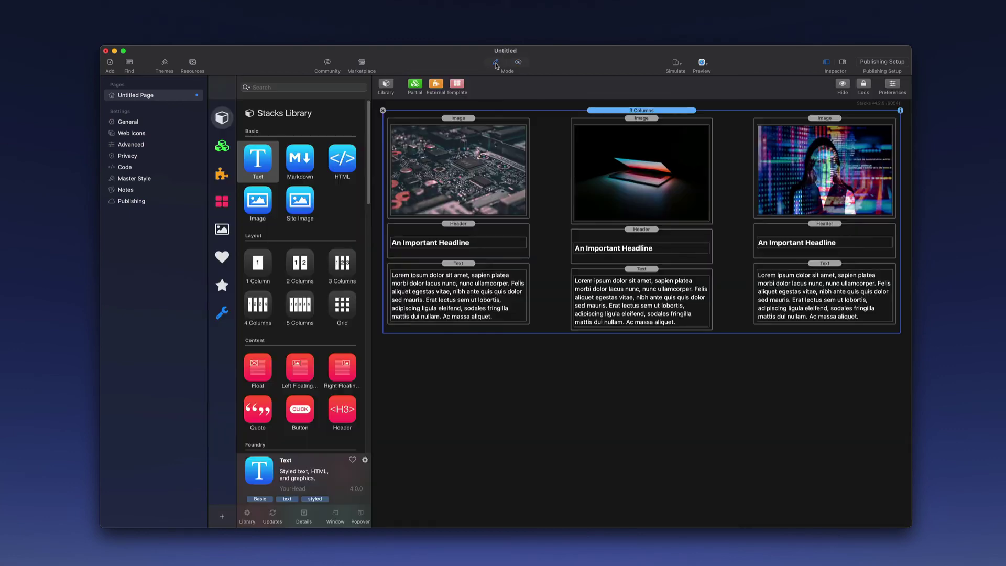
{"action": "left_click", "coordinate": [457, 225]}
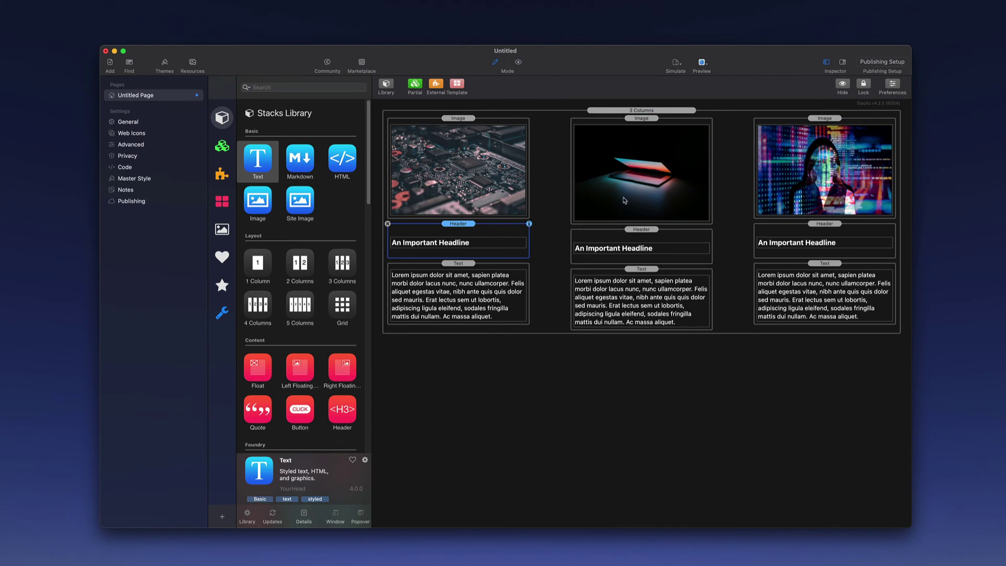
{"action": "left_click", "coordinate": [843, 62]}
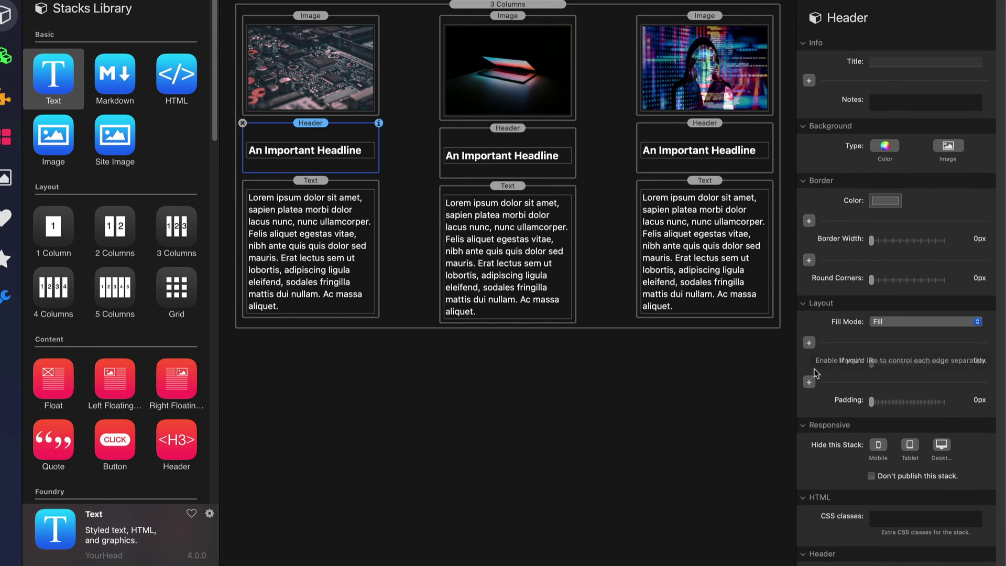
{"action": "left_click", "coordinate": [808, 342]}
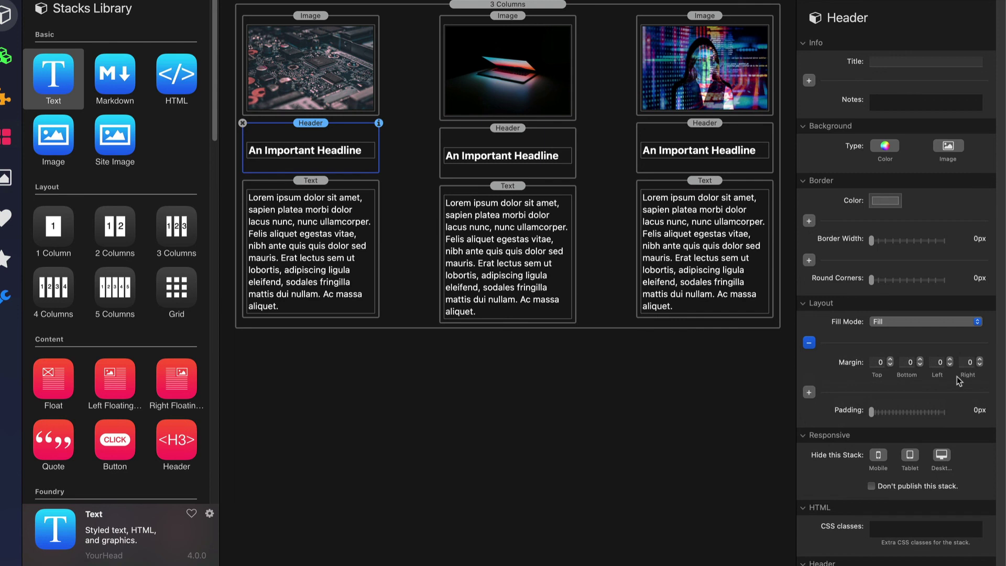
{"action": "left_click", "coordinate": [878, 362]}
{"action": "type", "text": "25"}
{"action": "key", "text": "Return"}
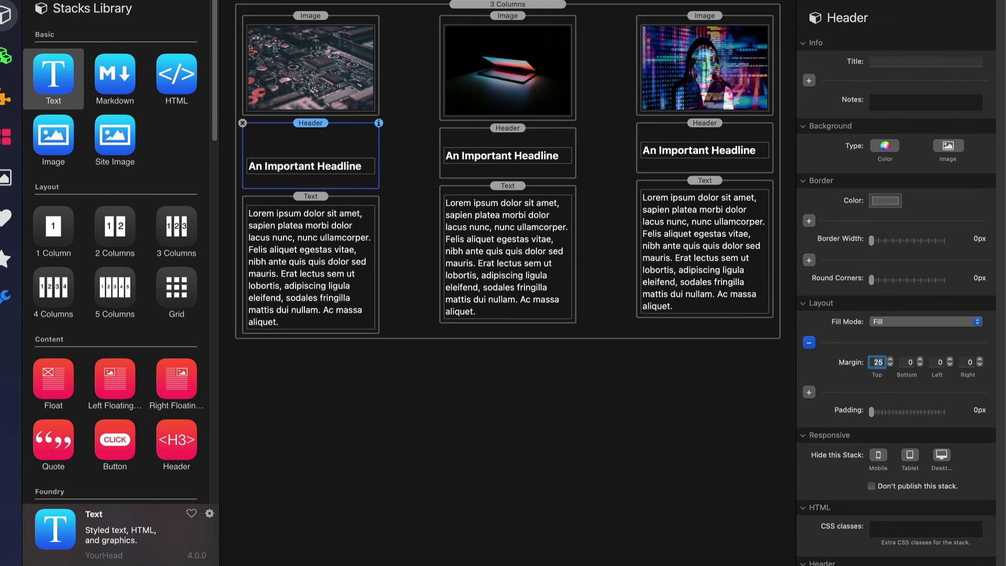
{"action": "left_click", "coordinate": [489, 131]}
{"action": "left_click", "coordinate": [434, 0]}
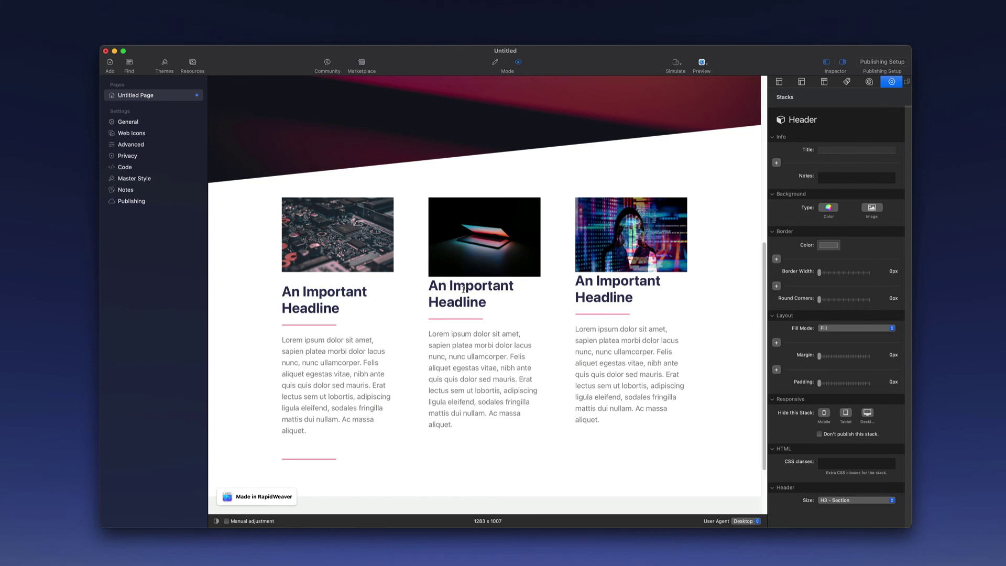
Delete the middle and right headlines and Option-drag a copy of the first headline into the middle column.
{"action": "left_click", "coordinate": [495, 62]}
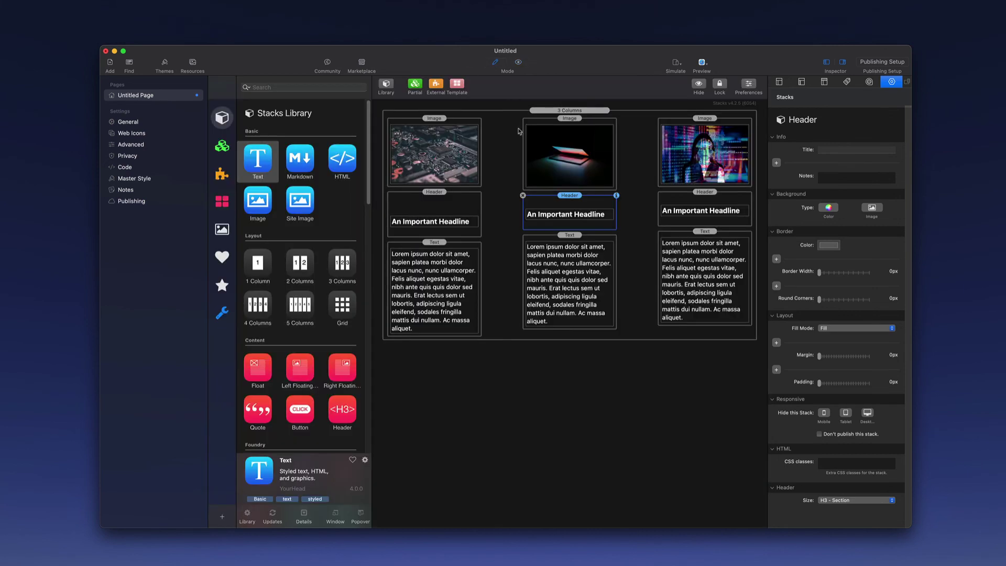
{"action": "key", "text": "Delete"}
{"action": "left_click", "coordinate": [701, 210]}
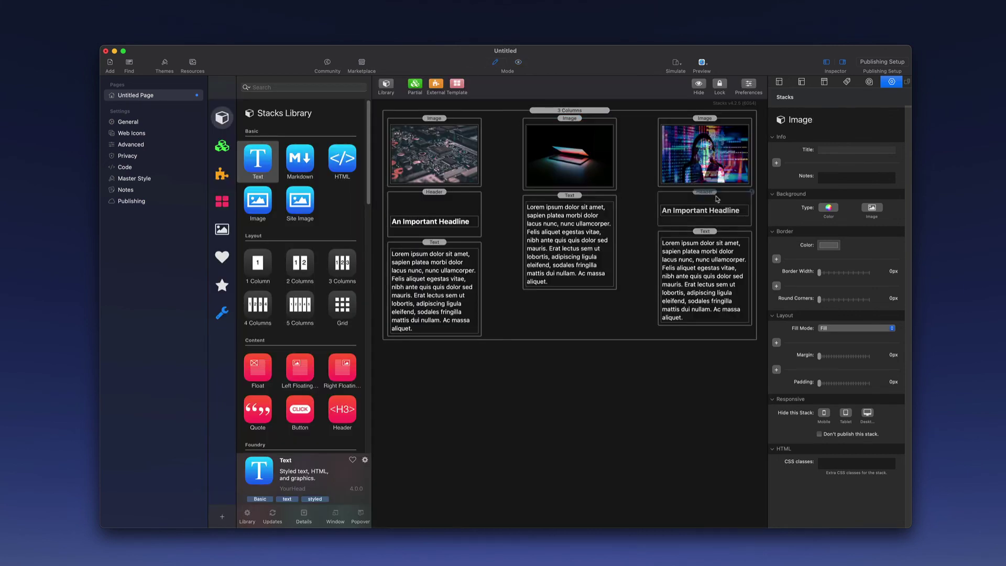
{"action": "key", "text": "Delete"}
{"action": "left_click", "coordinate": [427, 202]}
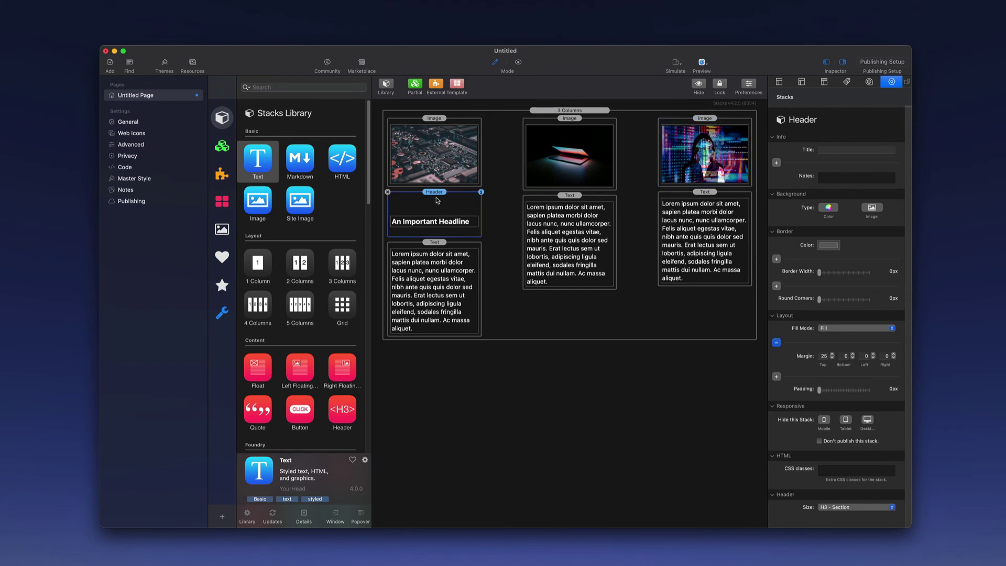
{"action": "left_click_drag", "start_coordinate": [438, 195], "coordinate": [680, 196]}
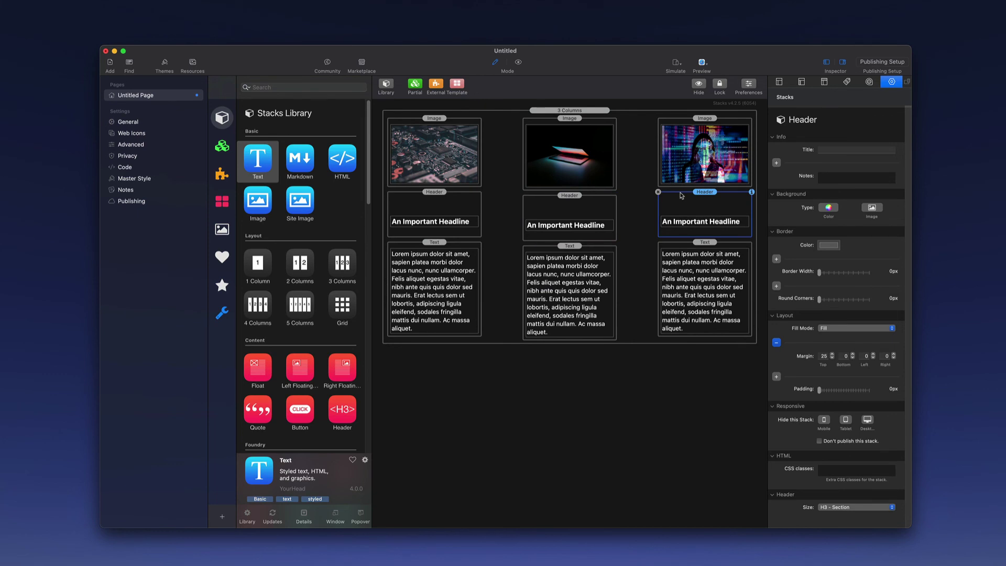
Check the first headline's 'An Important Headline' text and close its editor unchanged.
{"action": "double_click", "coordinate": [423, 225]}
{"action": "triple_click", "coordinate": [431, 222]}
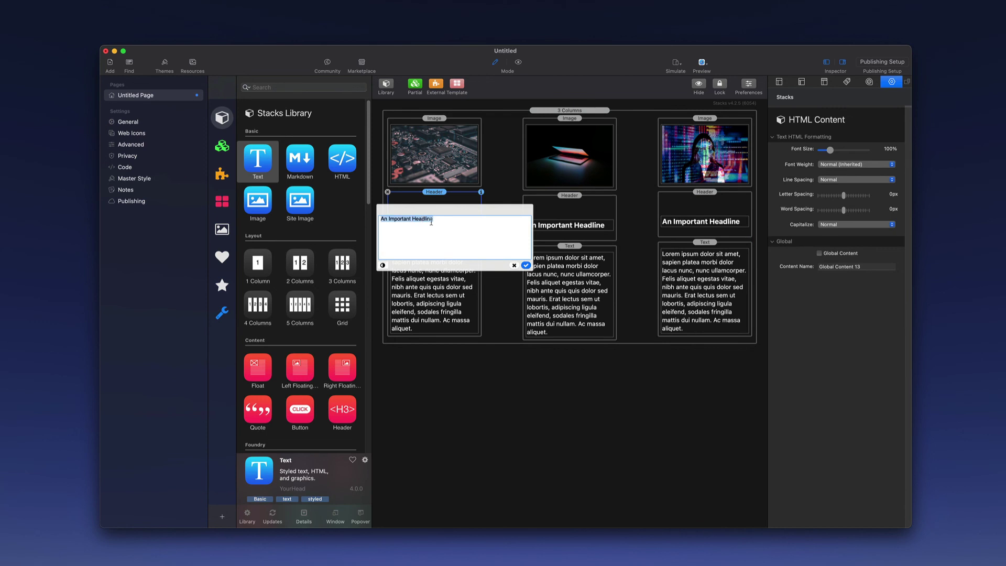
{"action": "left_click", "coordinate": [526, 265]}
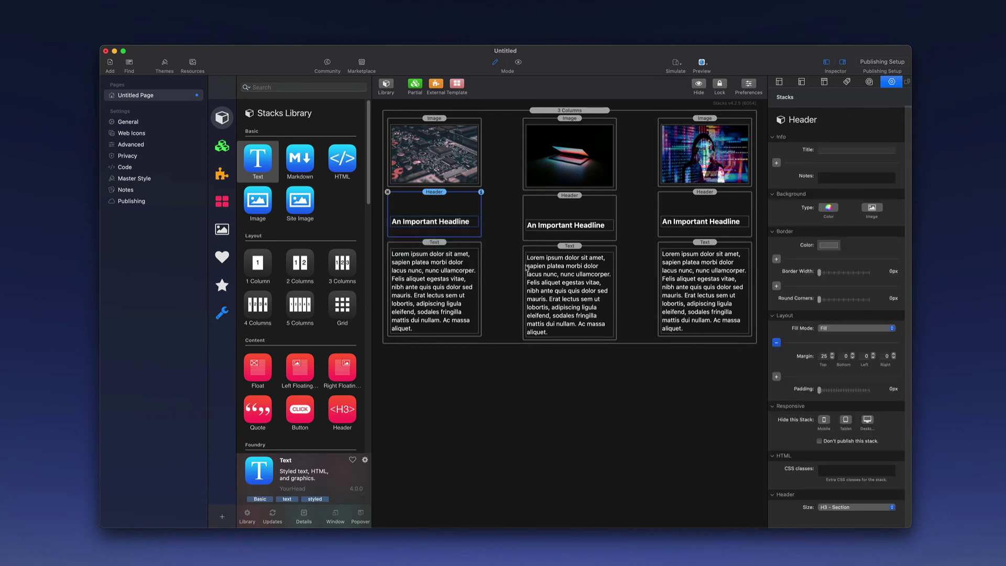
Open the first column's lorem ipsum paragraph in the text editor with all its text selected.
{"action": "double_click", "coordinate": [426, 274]}
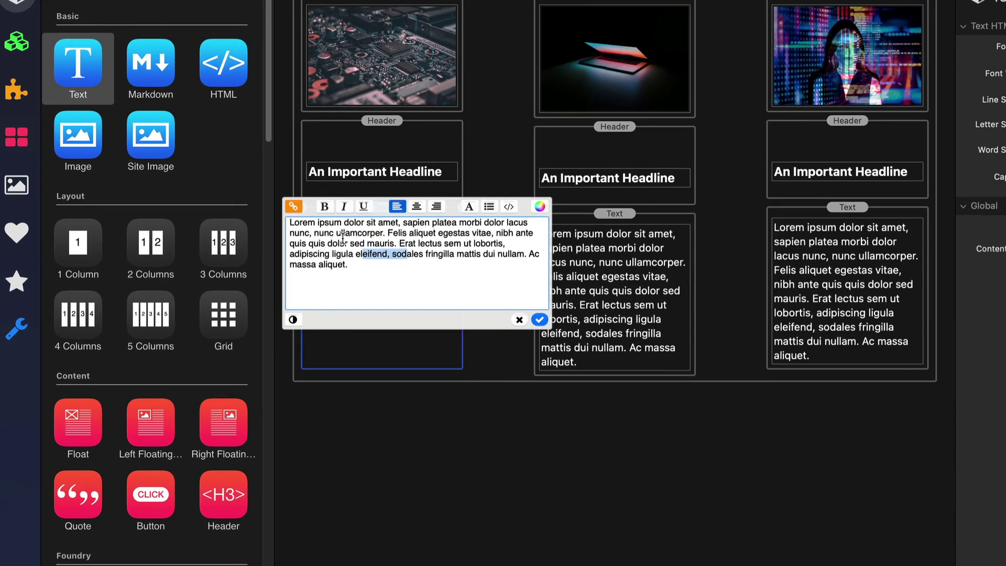
{"action": "triple_click", "coordinate": [343, 239]}
{"action": "left_click_drag", "start_coordinate": [402, 260], "coordinate": [274, 224]}
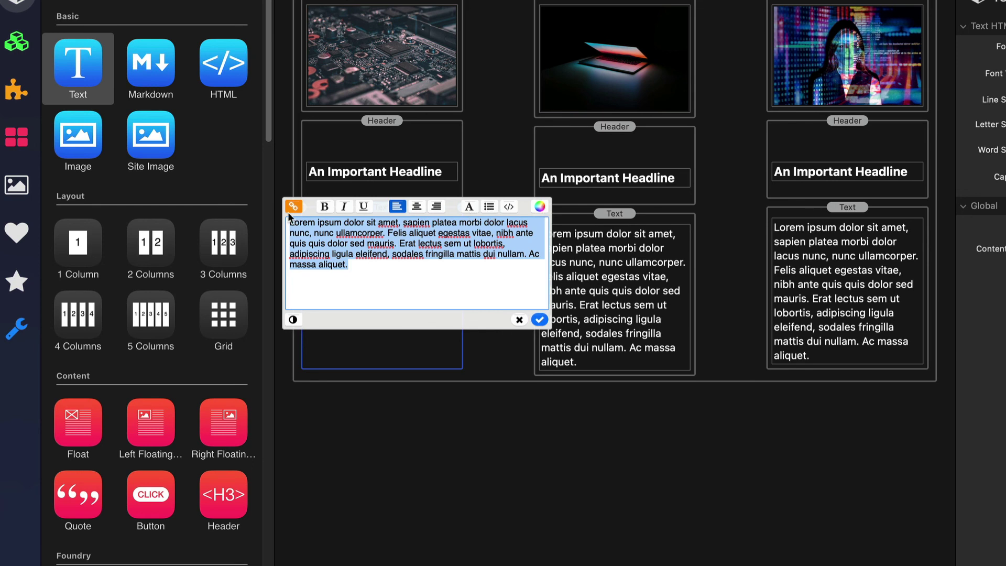
Select 'Erat lectus sem', review the link target types, and cancel without adding a link.
{"action": "left_click", "coordinate": [361, 243]}
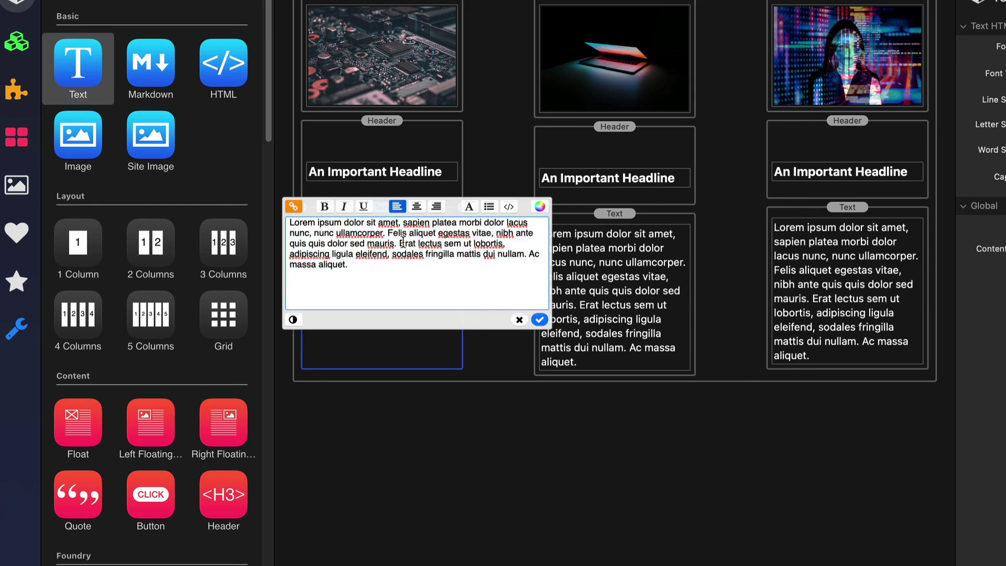
{"action": "left_click_drag", "start_coordinate": [398, 243], "coordinate": [461, 243]}
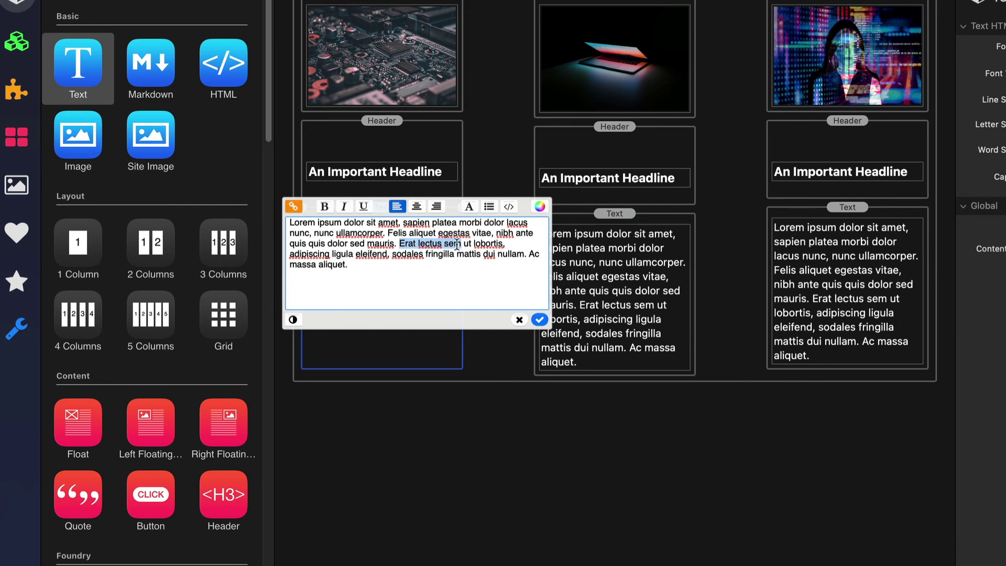
{"action": "left_click", "coordinate": [294, 206]}
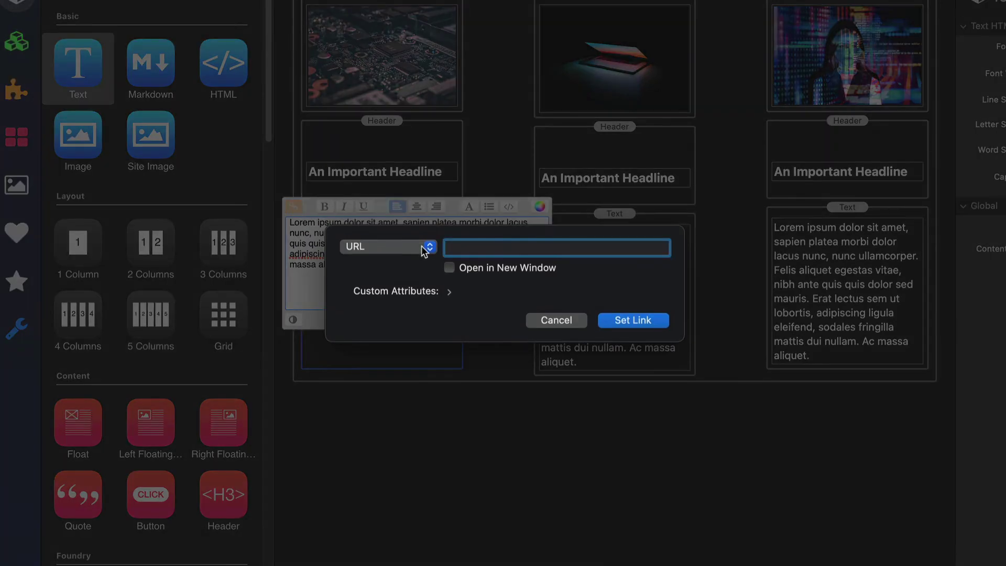
{"action": "left_click", "coordinate": [424, 247]}
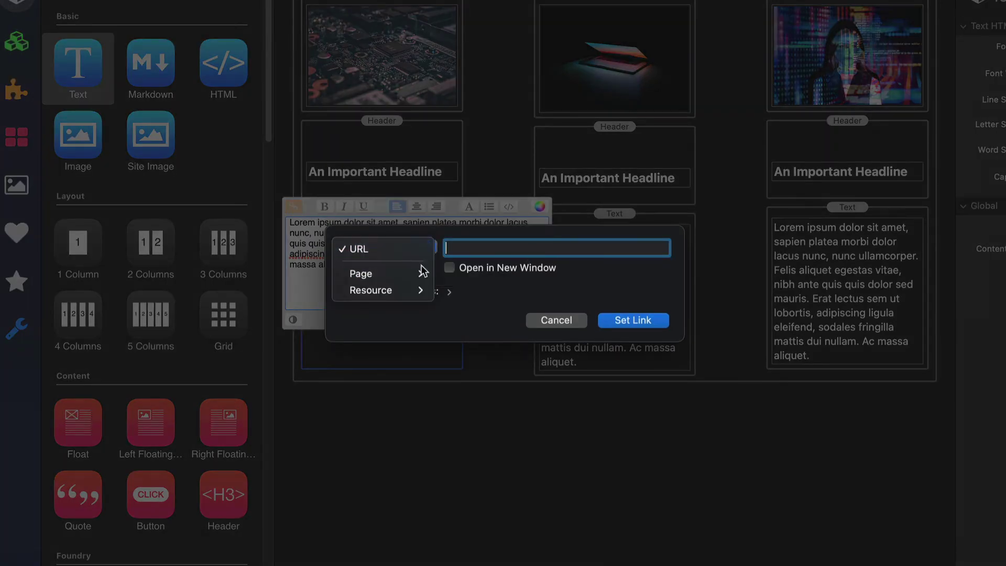
{"action": "mouse_move", "coordinate": [389, 294]}
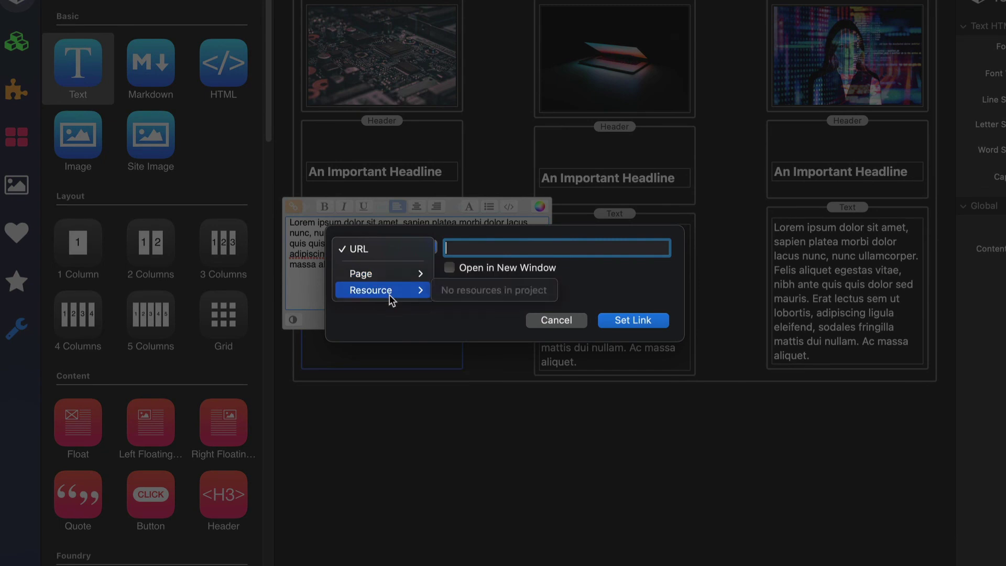
{"action": "left_click", "coordinate": [556, 320]}
{"action": "left_click", "coordinate": [557, 321]}
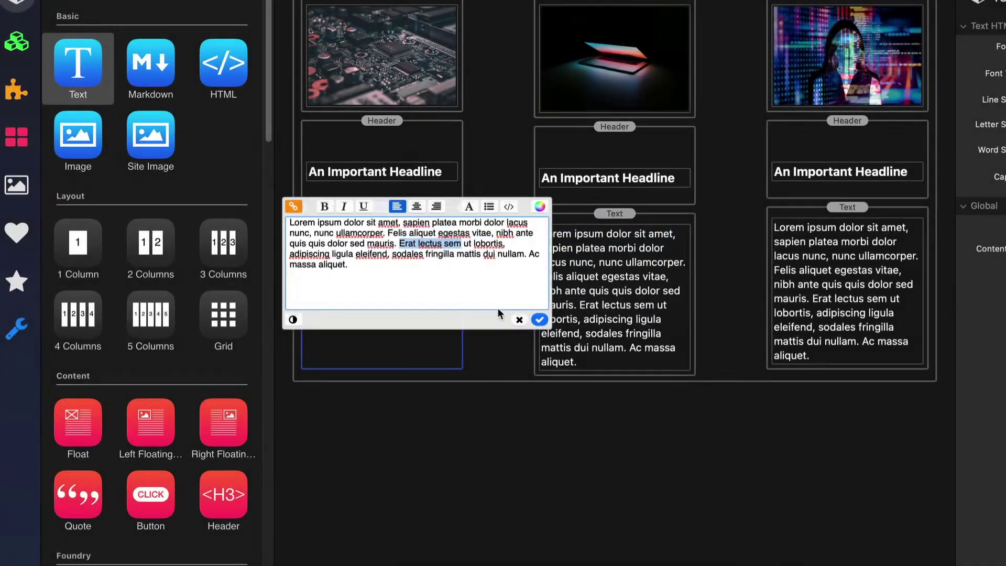
{"action": "key", "text": "Escape"}
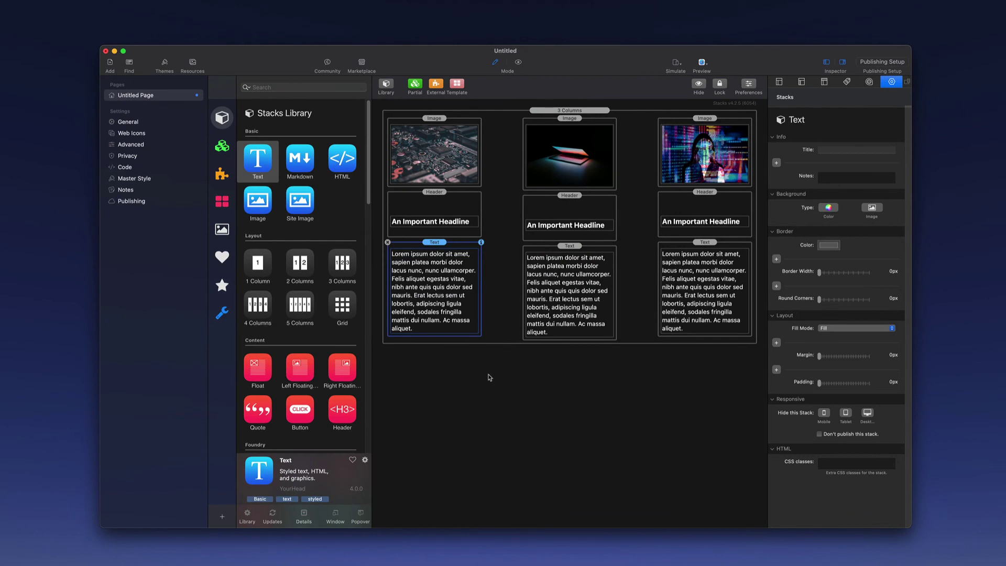